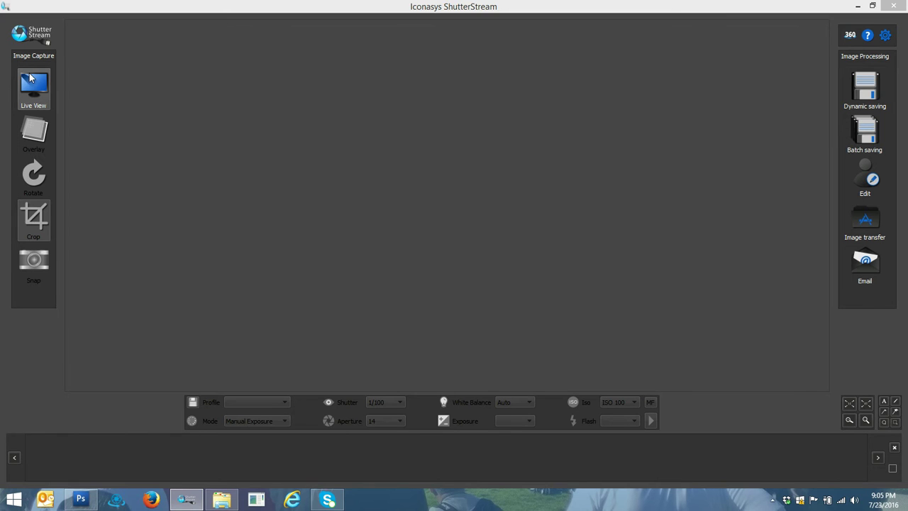
Start the live camera feed of the ring at shutter 1/100 and aperture 14.
{"action": "left_click", "coordinate": [28, 105]}
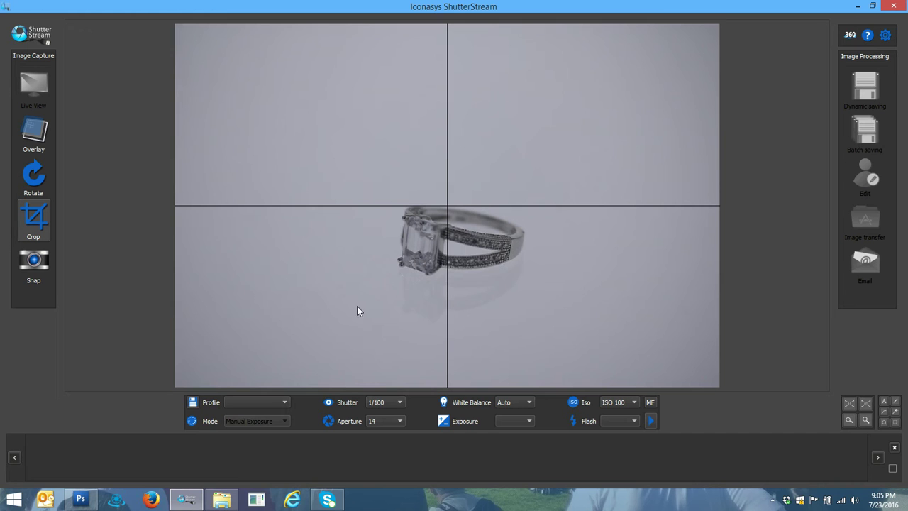
Try shutter speeds 1/50, 1/15 and 1/60, then settle on 1/40.
{"action": "left_click", "coordinate": [383, 404]}
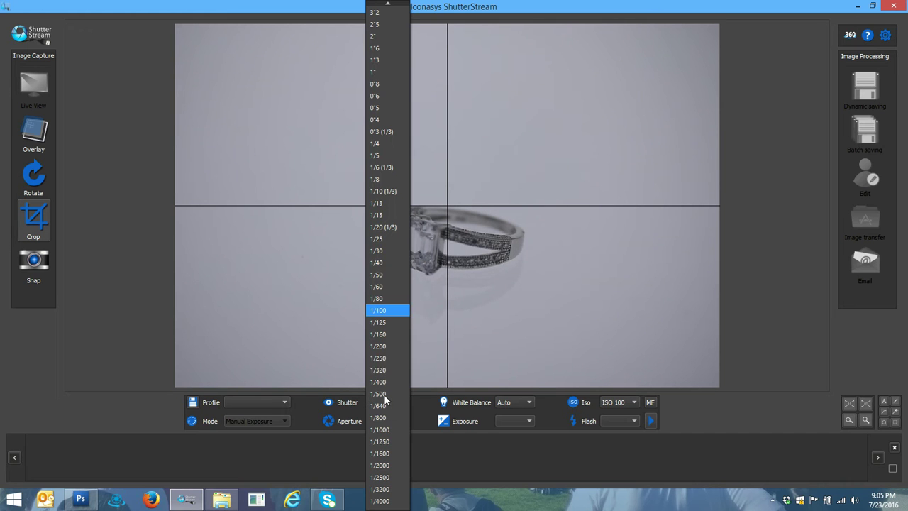
{"action": "left_click", "coordinate": [383, 275]}
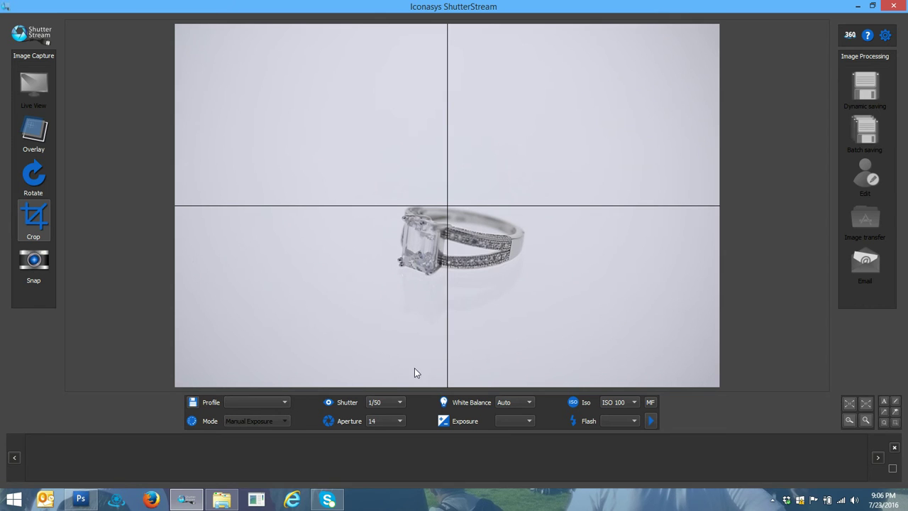
{"action": "left_click", "coordinate": [397, 402]}
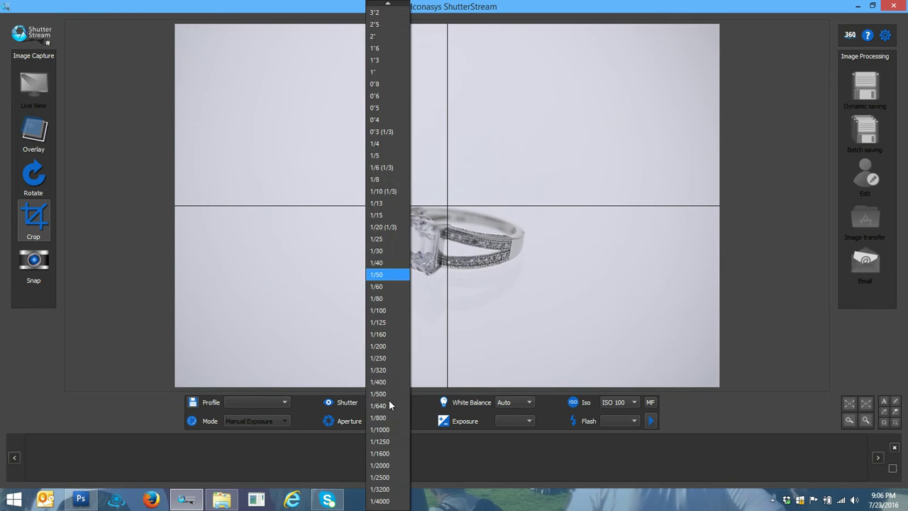
{"action": "left_click", "coordinate": [382, 225]}
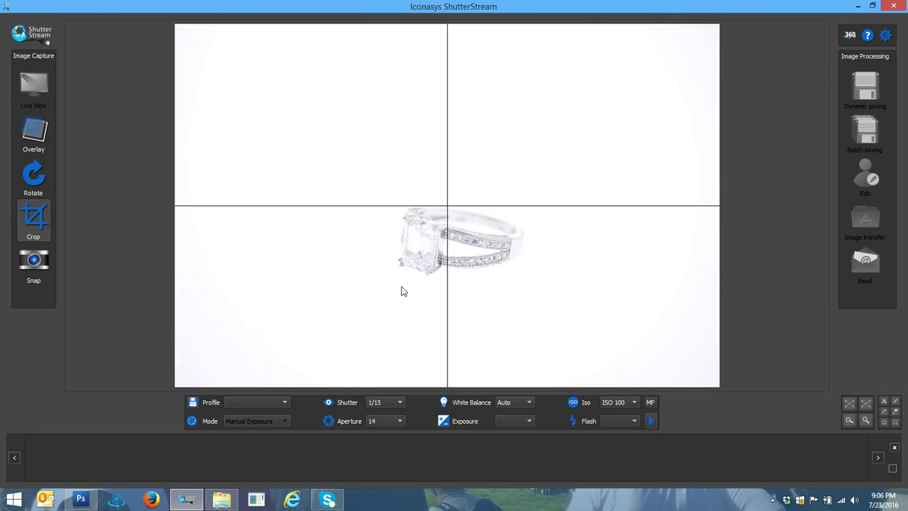
{"action": "left_click", "coordinate": [382, 402]}
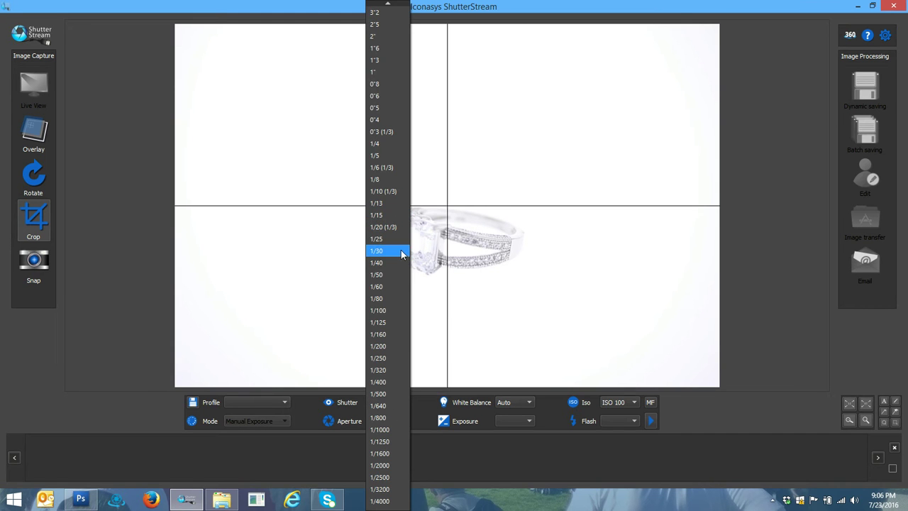
{"action": "left_click", "coordinate": [384, 275]}
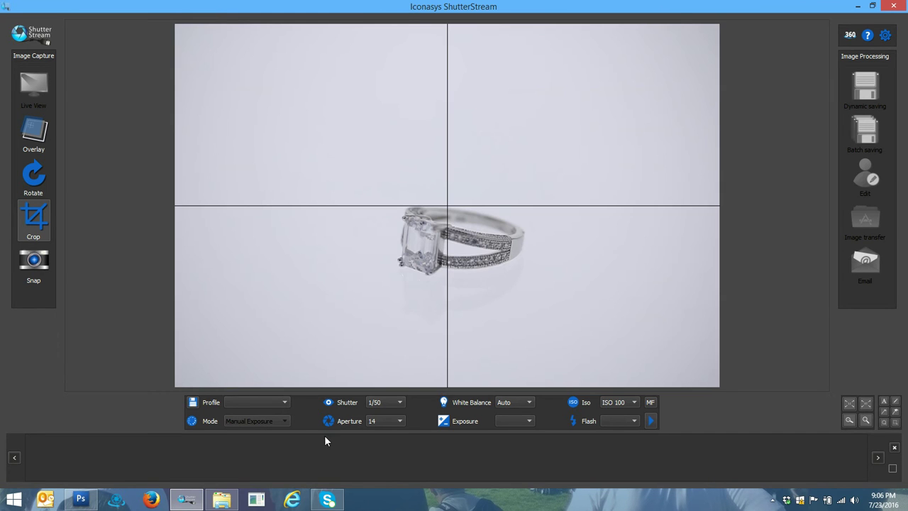
{"action": "left_click", "coordinate": [389, 403]}
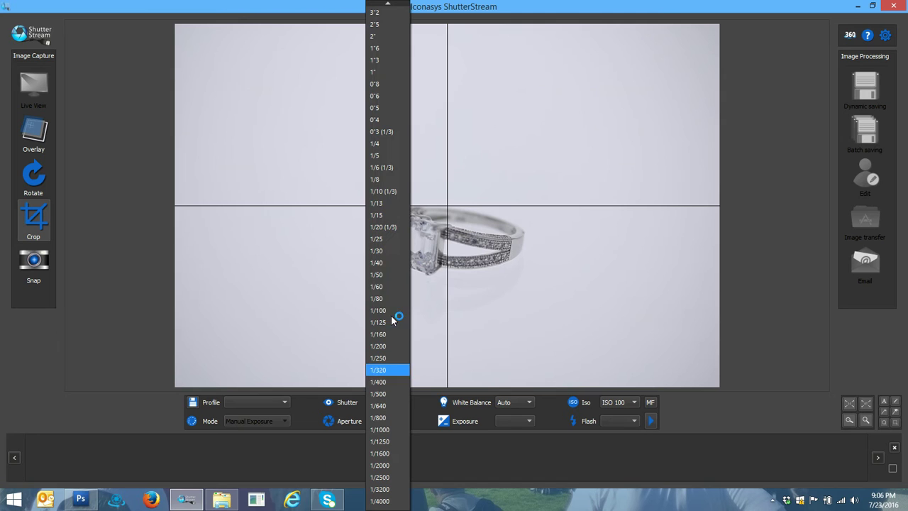
{"action": "left_click", "coordinate": [389, 287]}
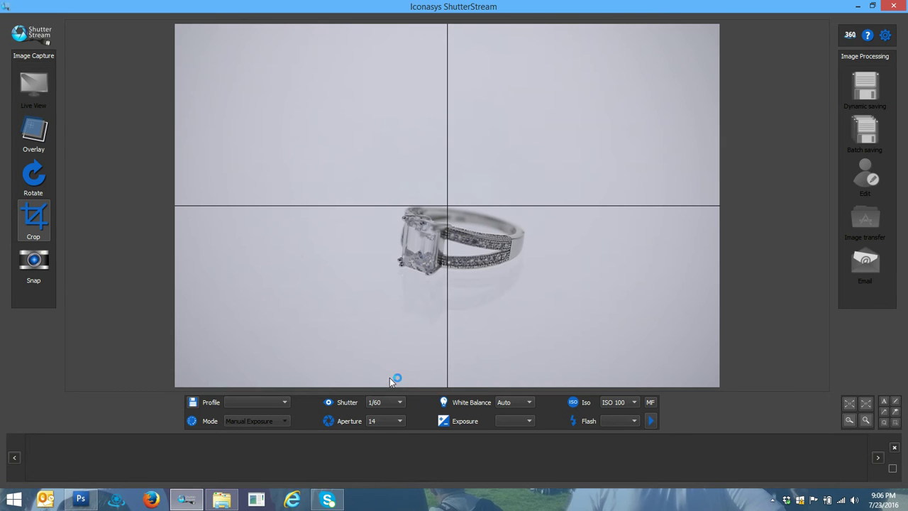
{"action": "left_click", "coordinate": [389, 403]}
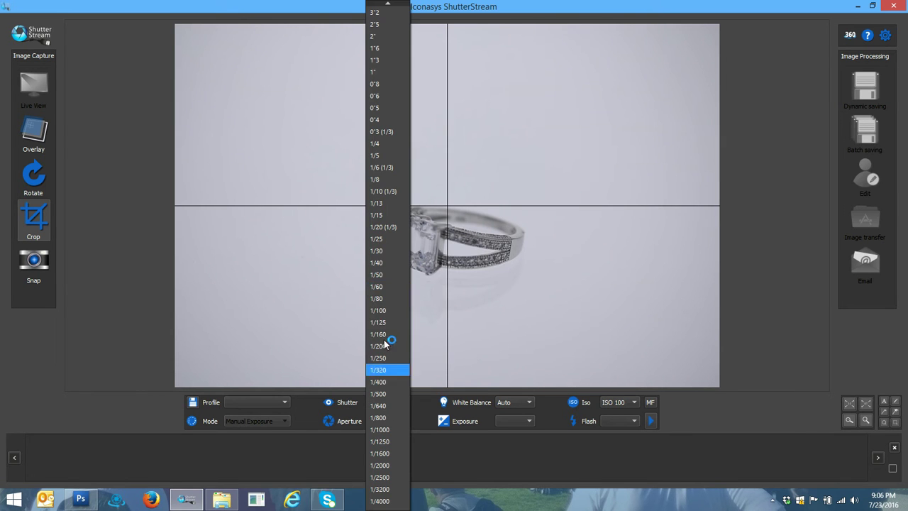
{"action": "left_click", "coordinate": [392, 263]}
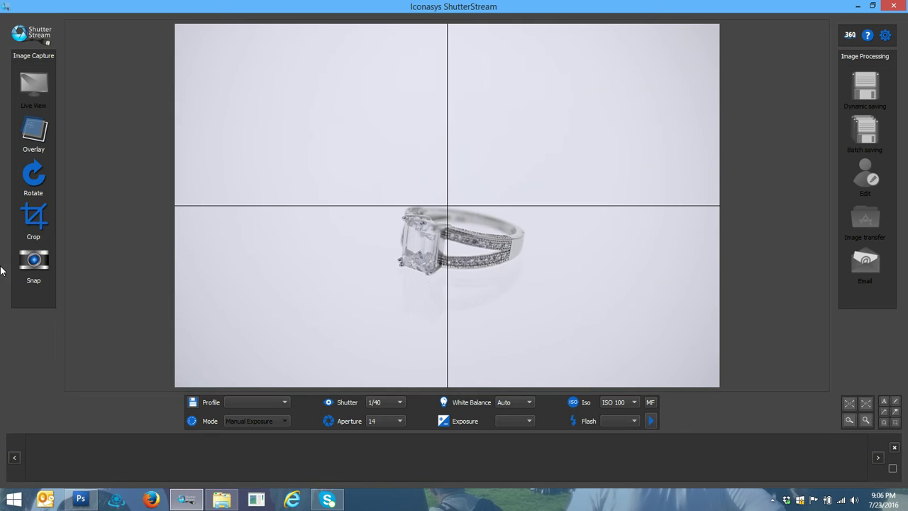
Enable cropping, frame a square crop around the ring, and capture the front shot.
{"action": "left_click", "coordinate": [26, 228]}
{"action": "left_click_drag", "start_coordinate": [369, 153], "coordinate": [516, 281]}
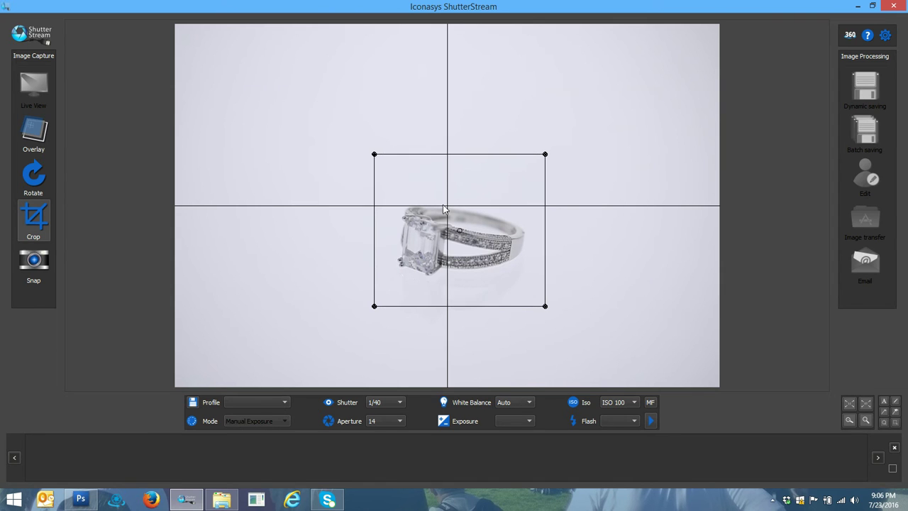
{"action": "left_click", "coordinate": [33, 261]}
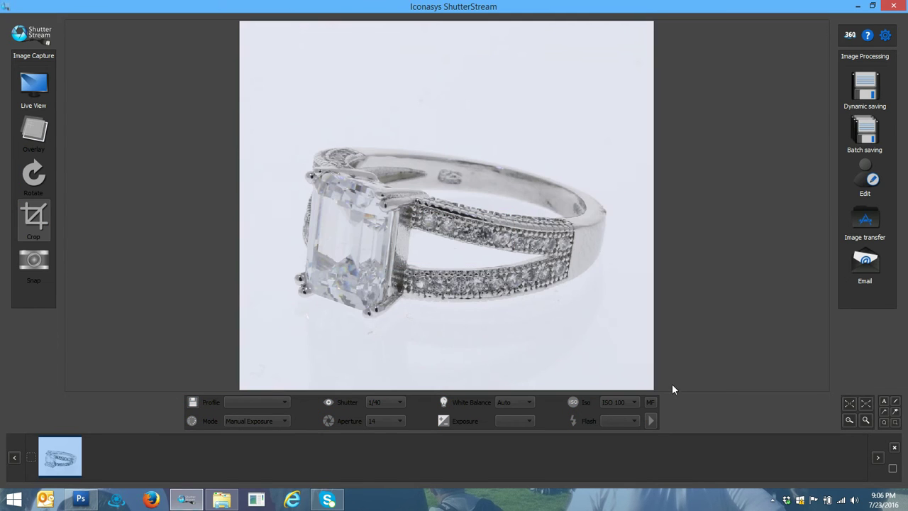
Return to live view, adjust the lens drive controls, and capture the ring's back.
{"action": "left_click", "coordinate": [34, 88]}
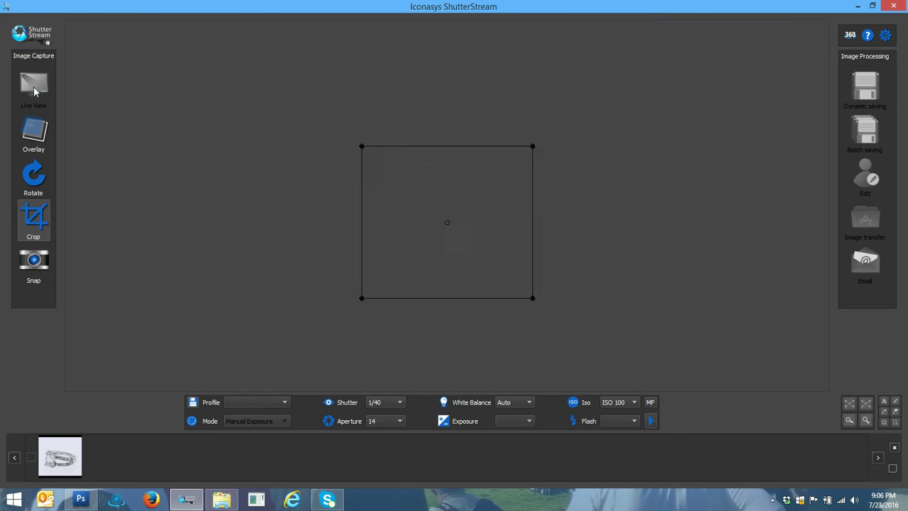
{"action": "left_click", "coordinate": [653, 402]}
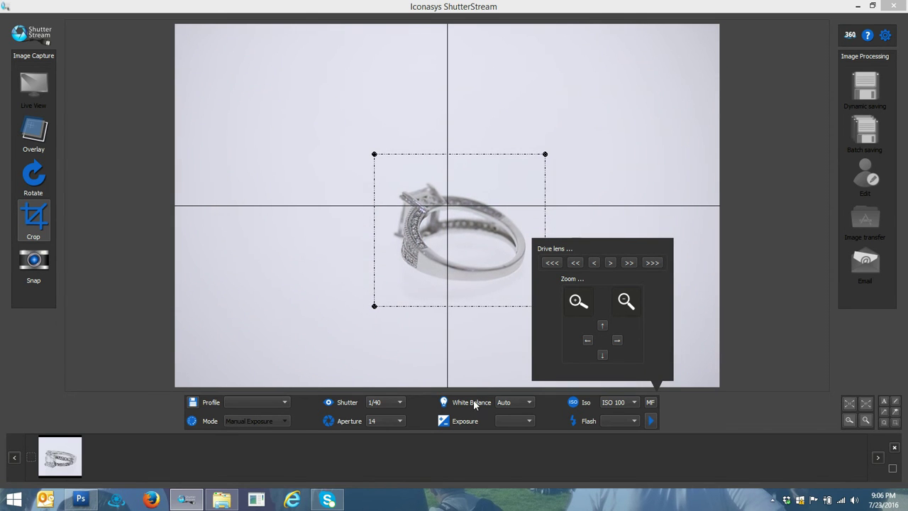
{"action": "left_click", "coordinate": [25, 269]}
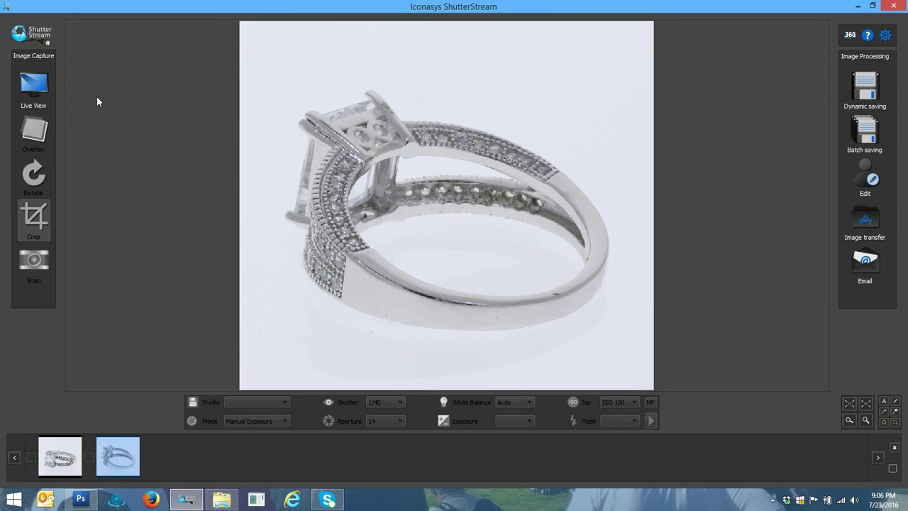
Capture a third cropped rear-angle shot and review all three captured thumbnails.
{"action": "left_click", "coordinate": [32, 92]}
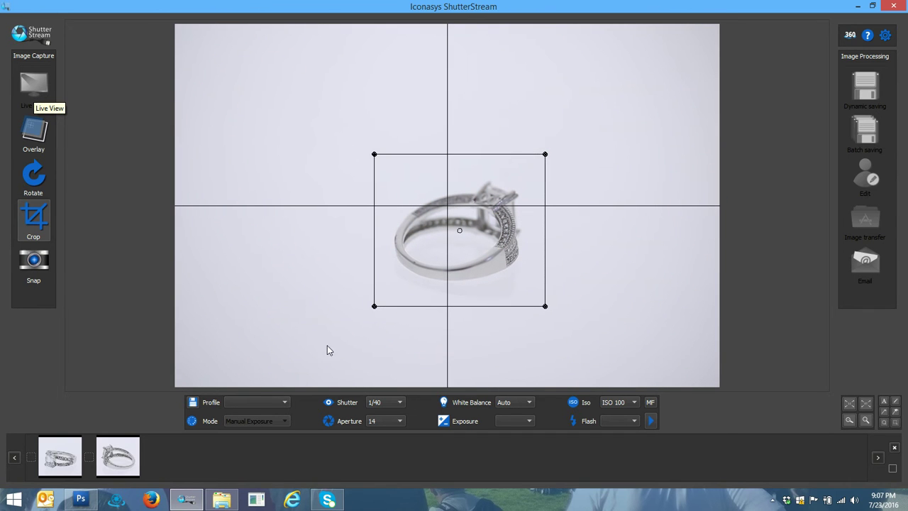
{"action": "left_click", "coordinate": [33, 262]}
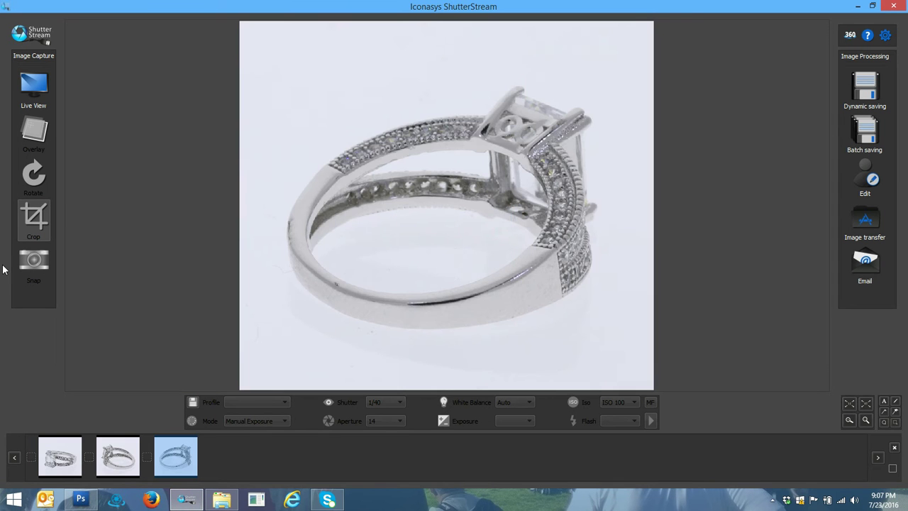
{"action": "left_click", "coordinate": [61, 456]}
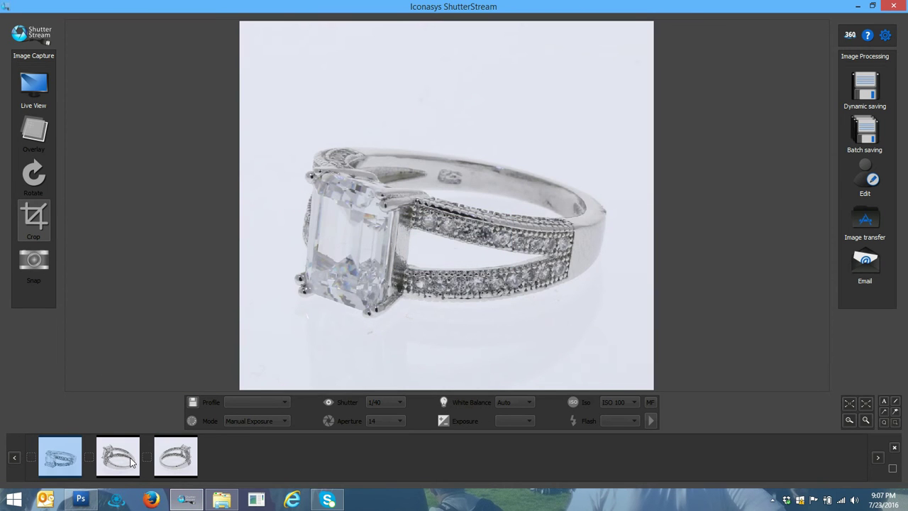
{"action": "left_click", "coordinate": [132, 460]}
{"action": "left_click", "coordinate": [168, 462]}
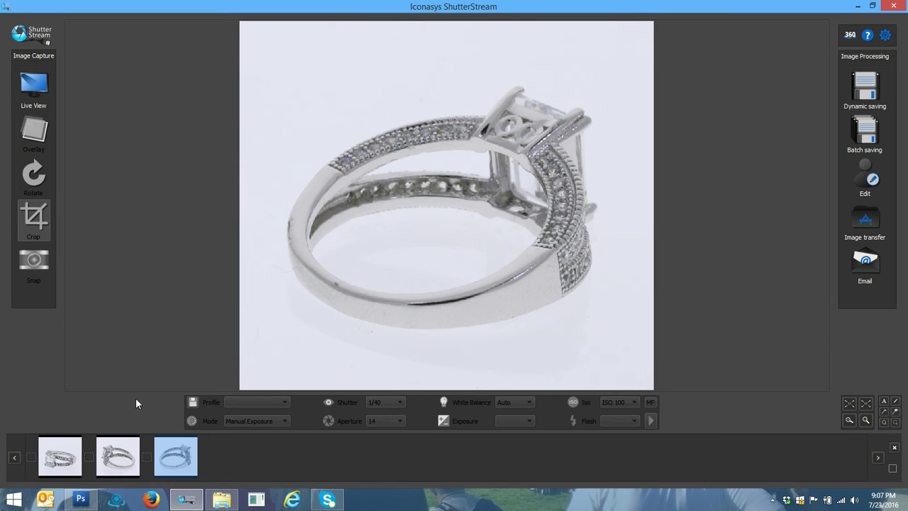
Capture a shot of the empty backdrop and review the captured thumbnails.
{"action": "left_click", "coordinate": [39, 101]}
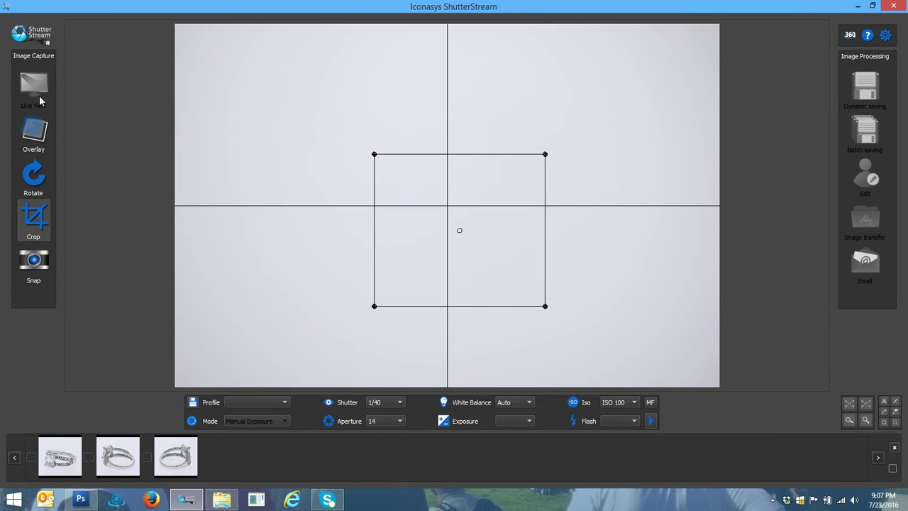
{"action": "left_click", "coordinate": [19, 279]}
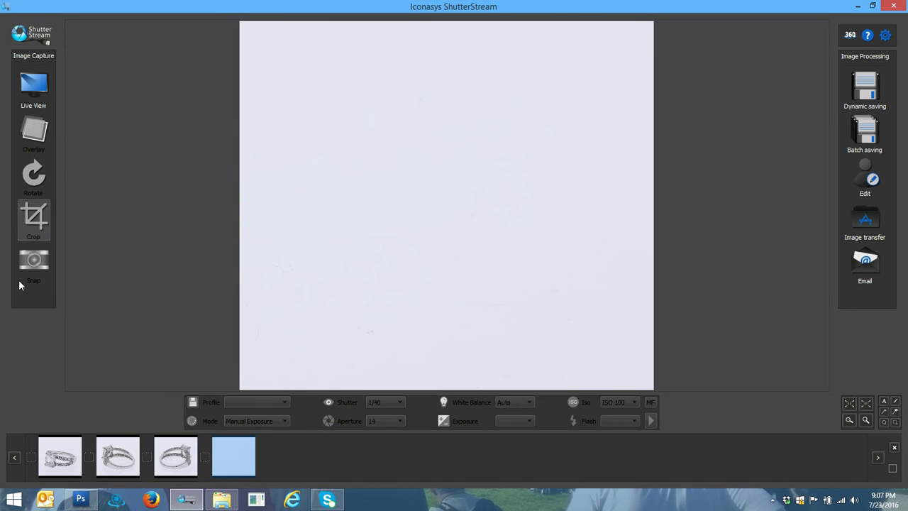
{"action": "left_click", "coordinate": [190, 456]}
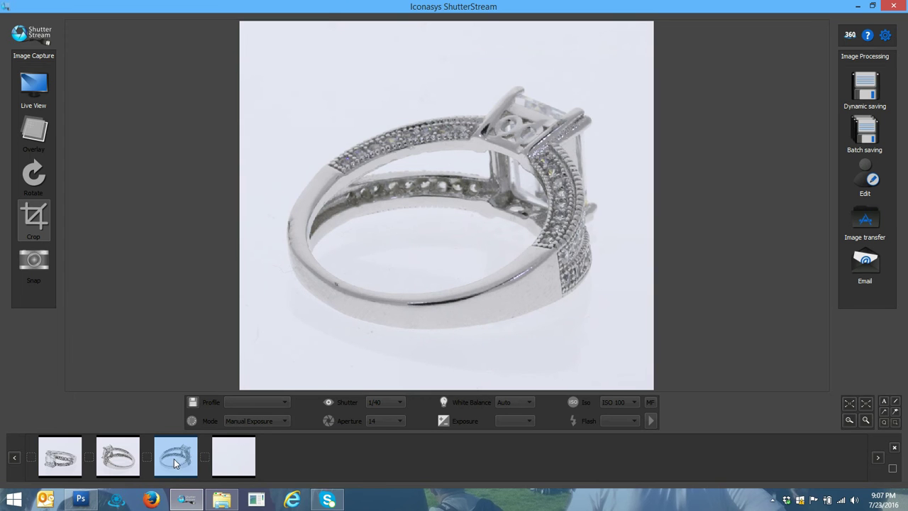
{"action": "left_click", "coordinate": [132, 461]}
{"action": "left_click", "coordinate": [233, 463]}
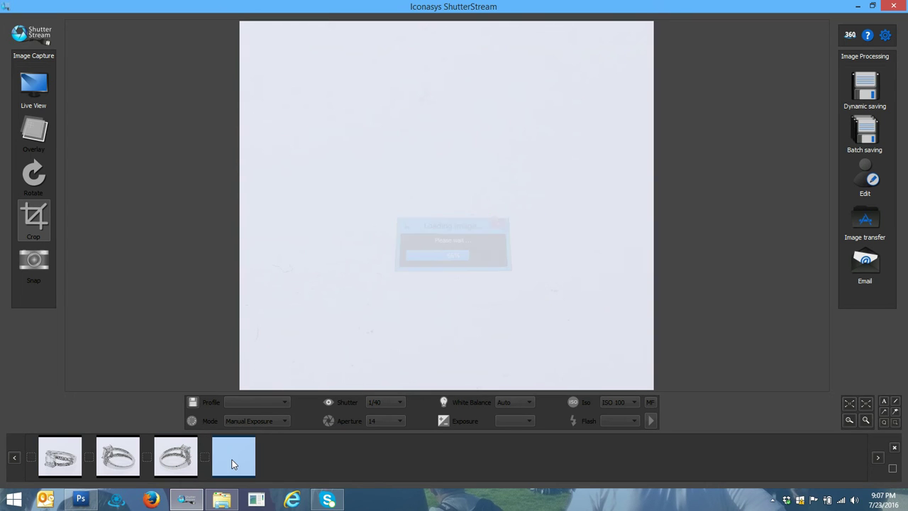
Bring the third ring photo back into view and mark all images for processing.
{"action": "left_click", "coordinate": [175, 446]}
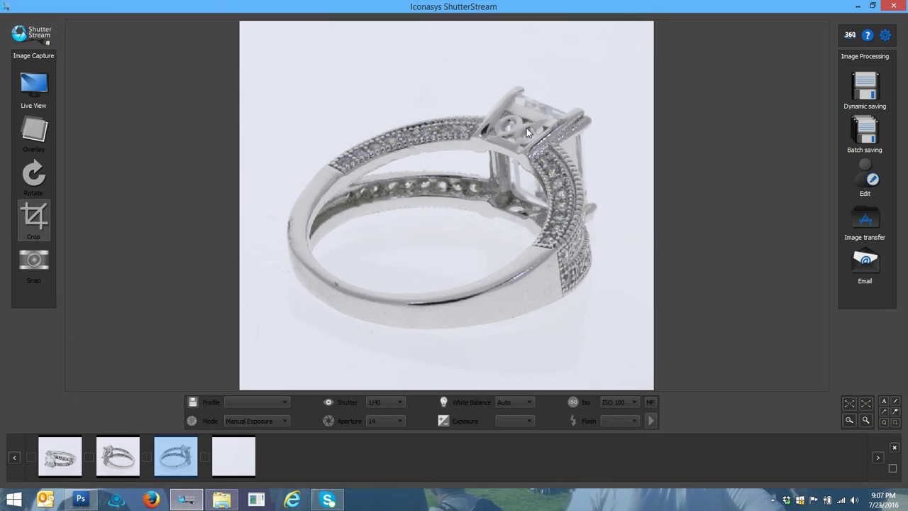
{"action": "left_click", "coordinate": [249, 464]}
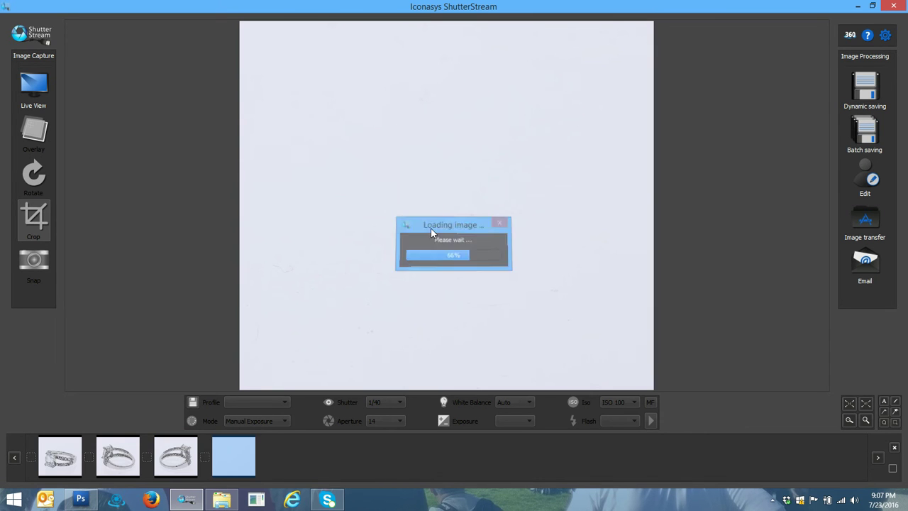
{"action": "left_click", "coordinate": [186, 460]}
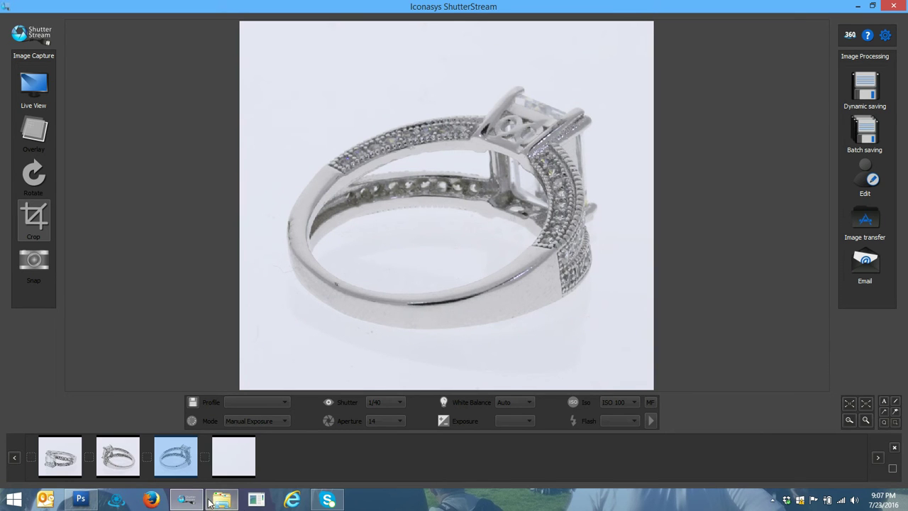
{"action": "left_click", "coordinate": [893, 468]}
Load the blank backdrop shot in the editor and add it to the backgrounds gallery.
{"action": "left_click", "coordinate": [864, 171]}
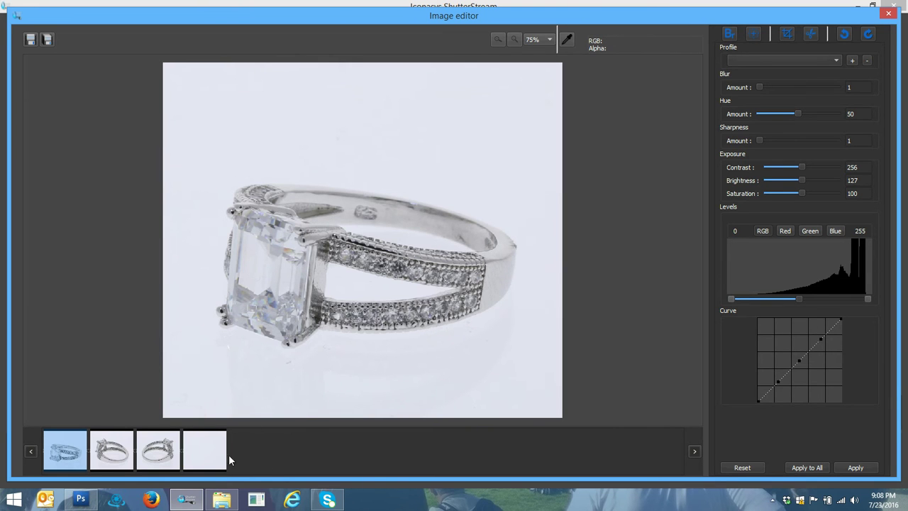
{"action": "left_click", "coordinate": [210, 450]}
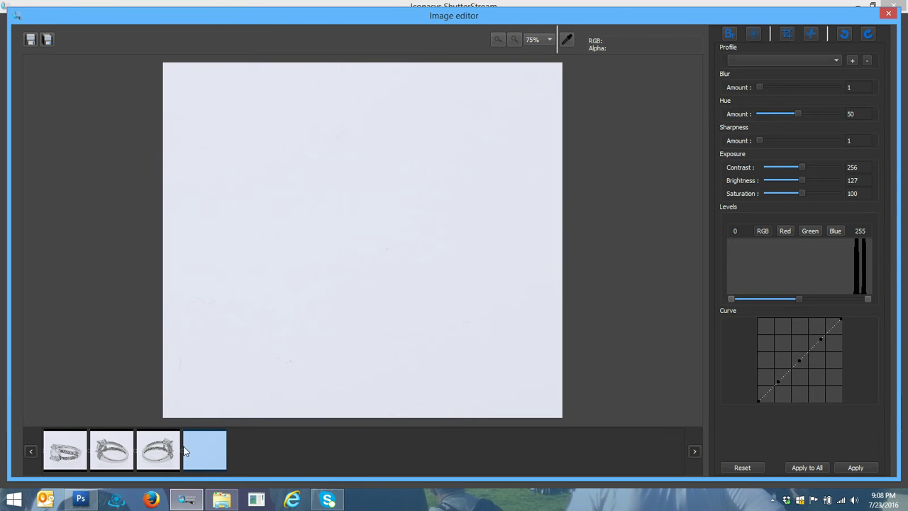
{"action": "left_click", "coordinate": [729, 34]}
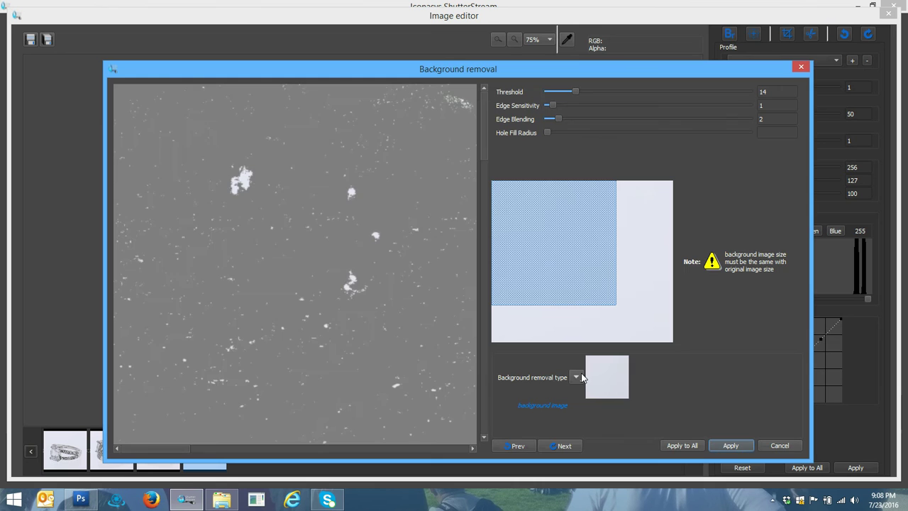
{"action": "left_click", "coordinate": [576, 376]}
{"action": "left_click", "coordinate": [591, 418]}
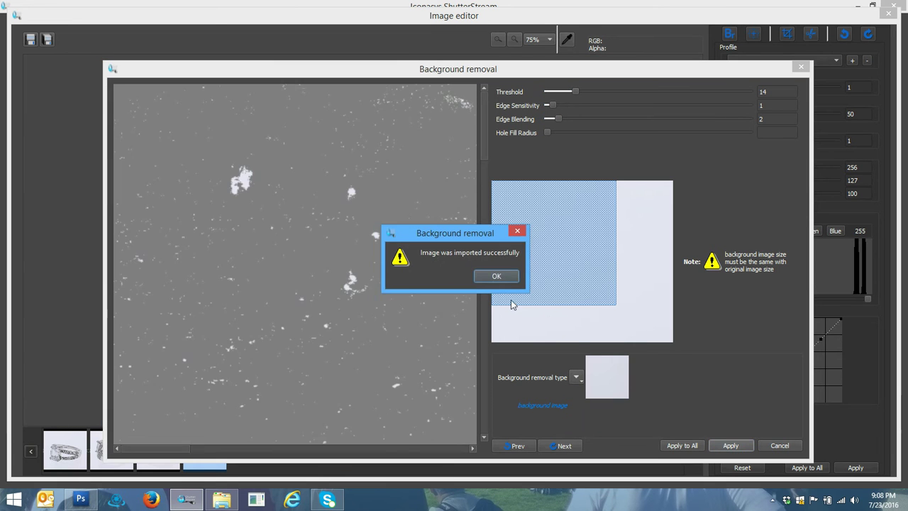
{"action": "left_click", "coordinate": [499, 279]}
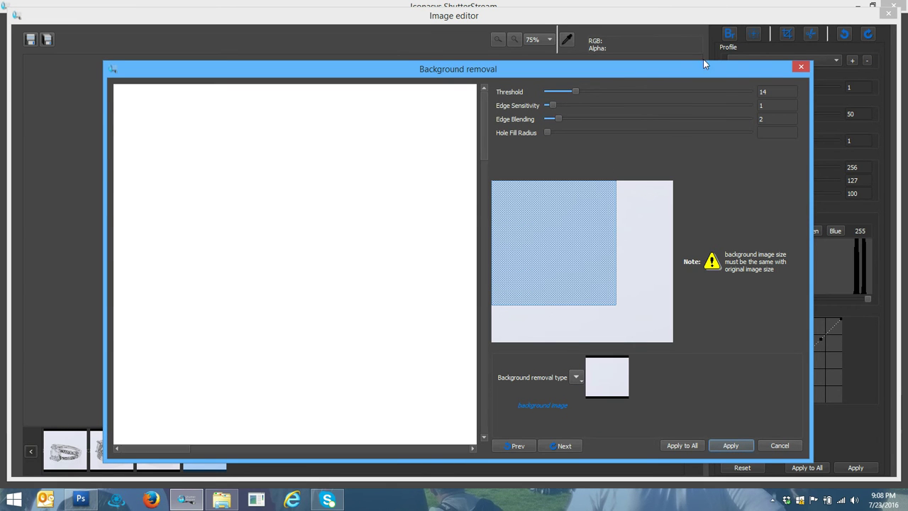
{"action": "left_click", "coordinate": [801, 66]}
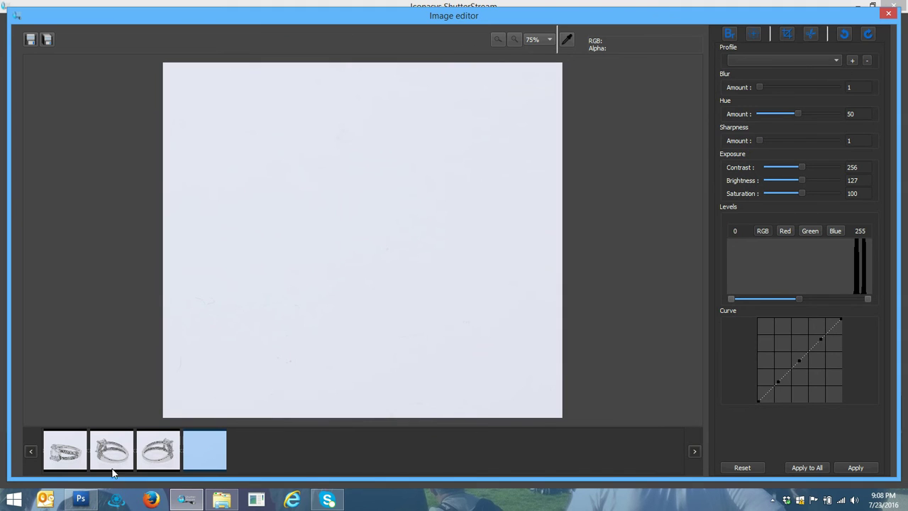
Remove the first ring photo's background at Threshold 6 after testing a higher value.
{"action": "left_click", "coordinate": [64, 451]}
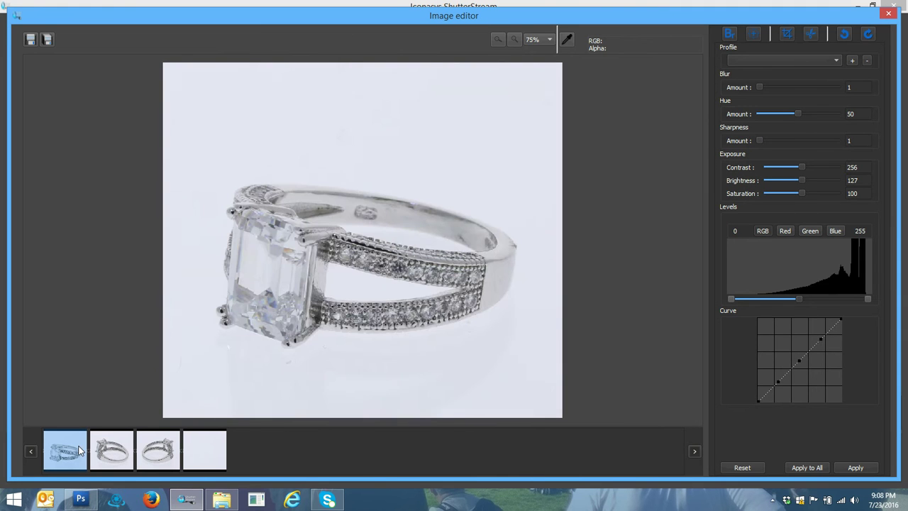
{"action": "left_click", "coordinate": [731, 34]}
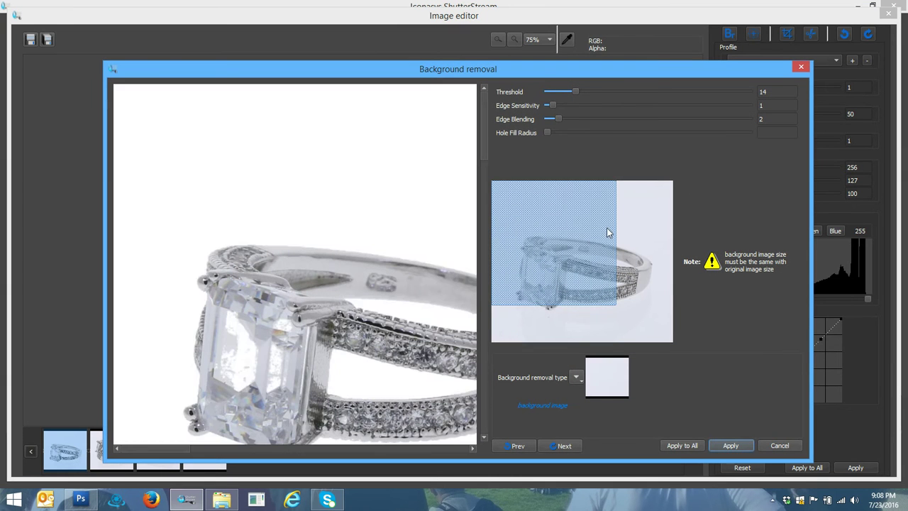
{"action": "left_click_drag", "start_coordinate": [607, 233], "coordinate": [573, 286]}
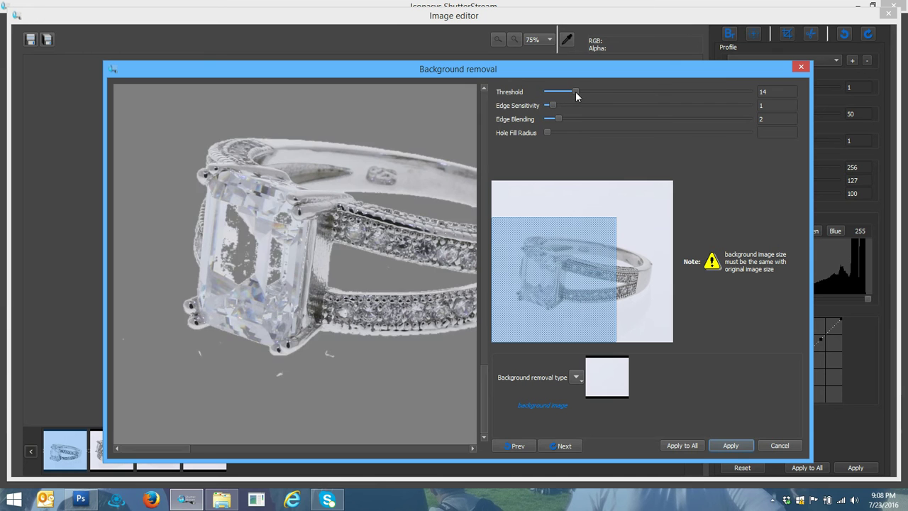
{"action": "left_click_drag", "start_coordinate": [576, 91], "coordinate": [560, 90]}
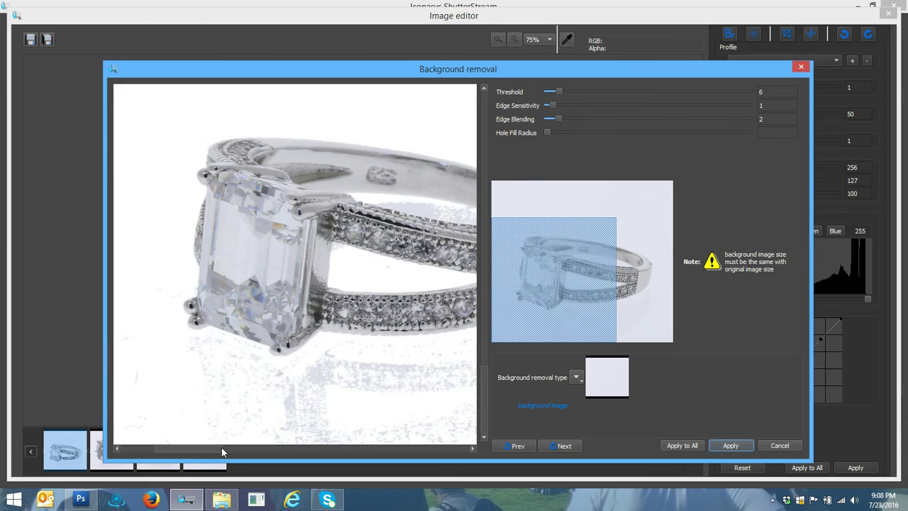
{"action": "left_click", "coordinate": [227, 447]}
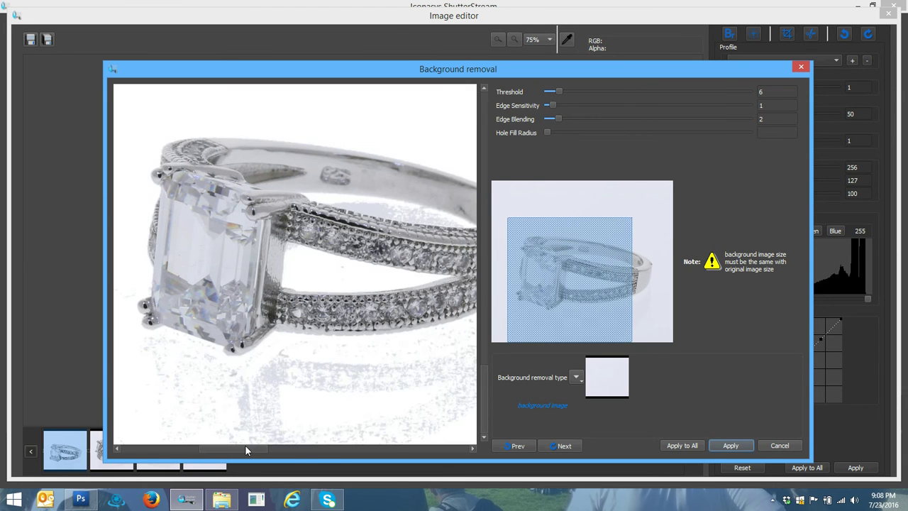
{"action": "left_click_drag", "start_coordinate": [244, 450], "coordinate": [269, 446]}
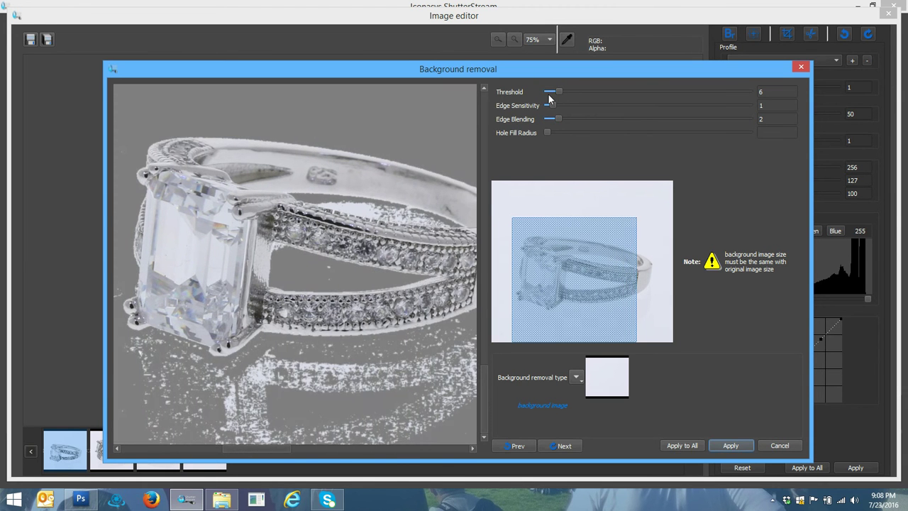
{"action": "left_click_drag", "start_coordinate": [550, 93], "coordinate": [569, 91]}
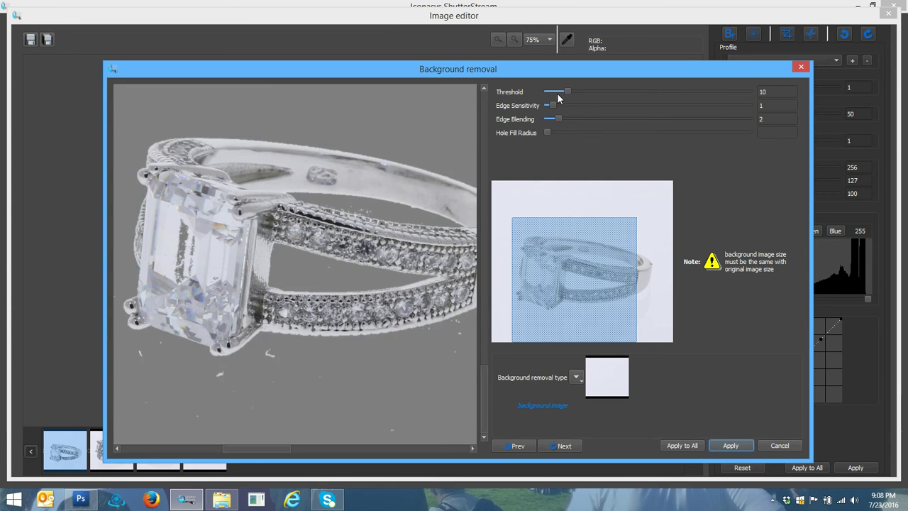
{"action": "left_click_drag", "start_coordinate": [564, 92], "coordinate": [560, 92]}
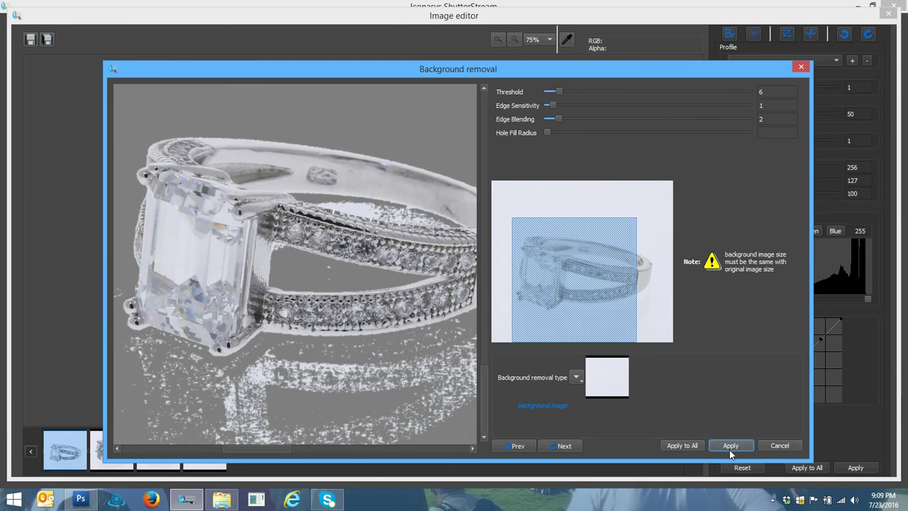
{"action": "left_click", "coordinate": [730, 449]}
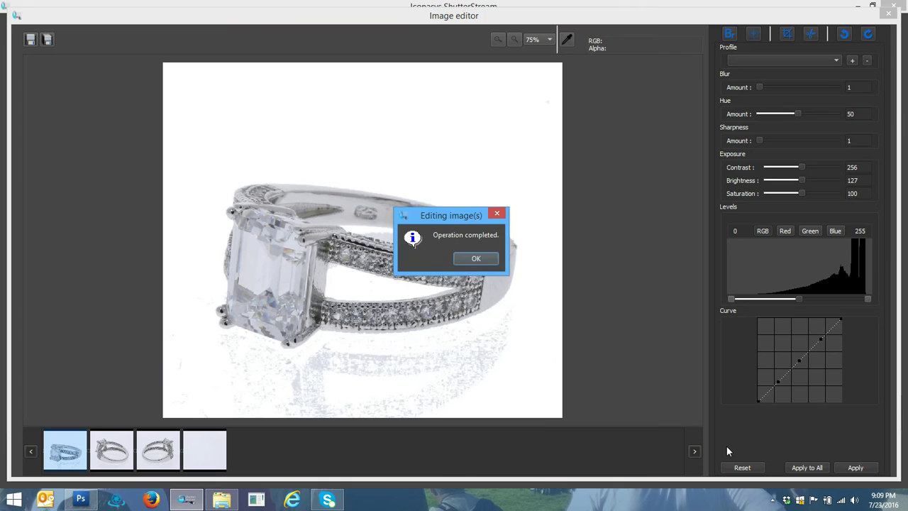
Dismiss the completion message, choose the Lasso tool and set zoom to 100%.
{"action": "left_click", "coordinate": [474, 259]}
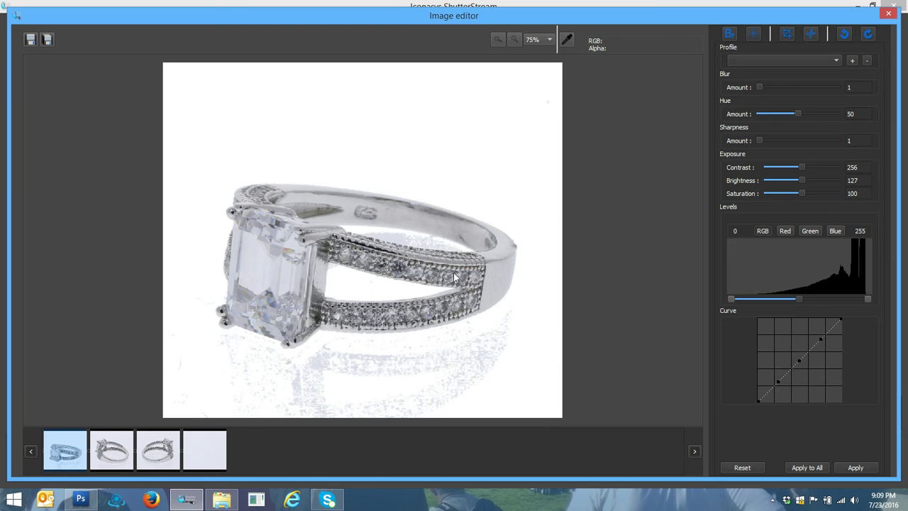
{"action": "left_click", "coordinate": [813, 35]}
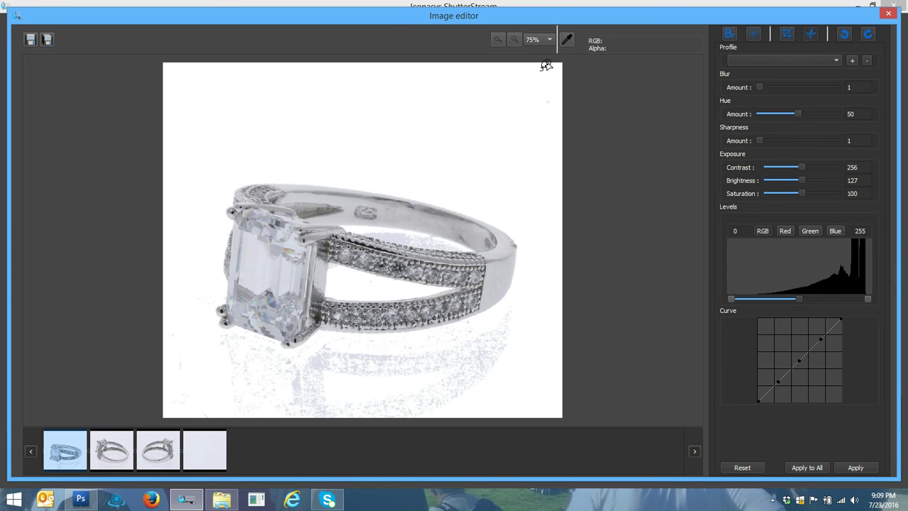
{"action": "left_click", "coordinate": [549, 40]}
{"action": "left_click", "coordinate": [551, 157]}
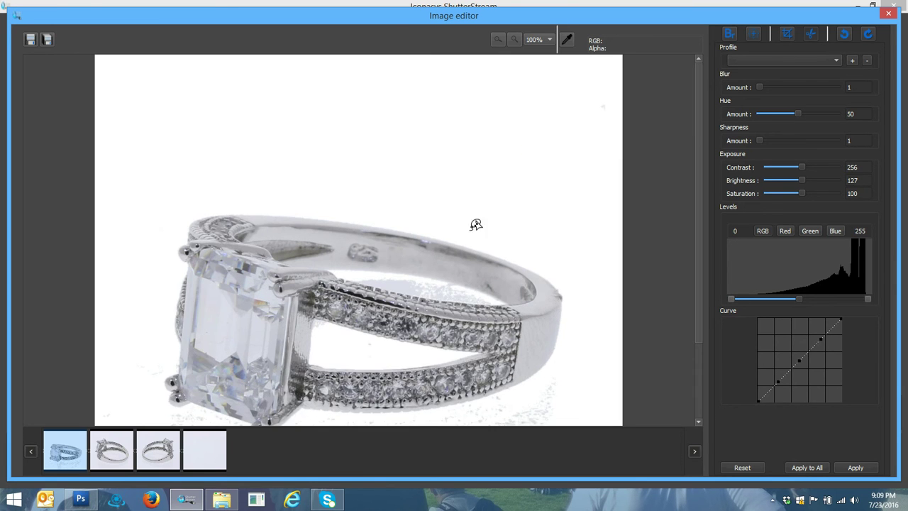
Outline the speckled reflection beneath the ring with a closed lasso polygon.
{"action": "left_click", "coordinate": [145, 309]}
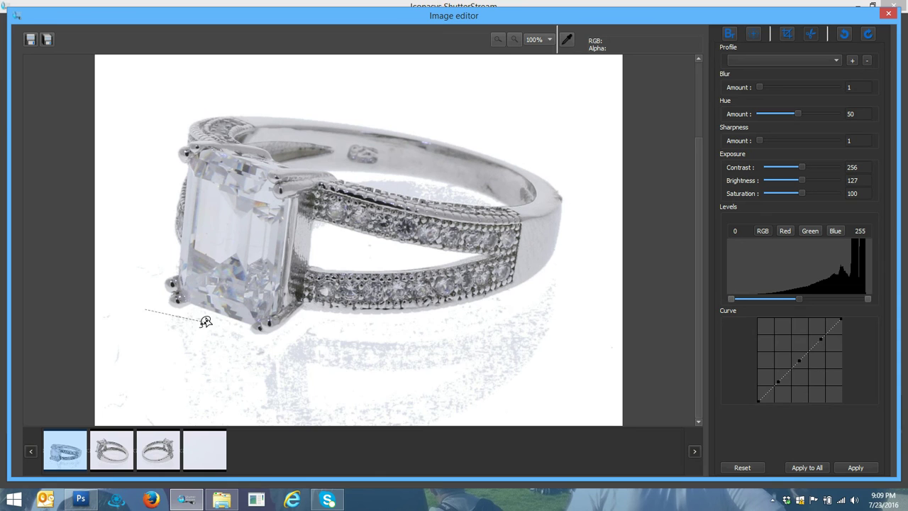
{"action": "left_click", "coordinate": [197, 310]}
{"action": "left_click", "coordinate": [249, 324]}
{"action": "left_click", "coordinate": [253, 338]}
{"action": "left_click", "coordinate": [308, 317]}
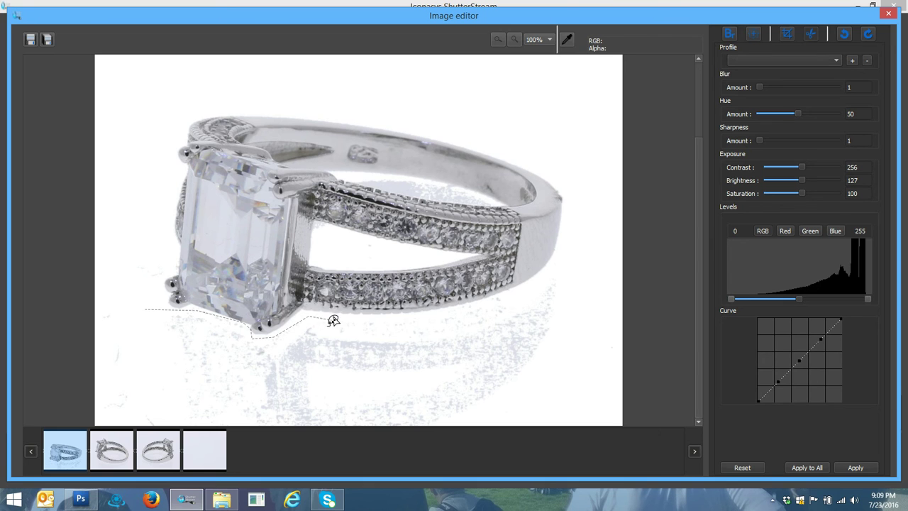
{"action": "left_click", "coordinate": [481, 303]}
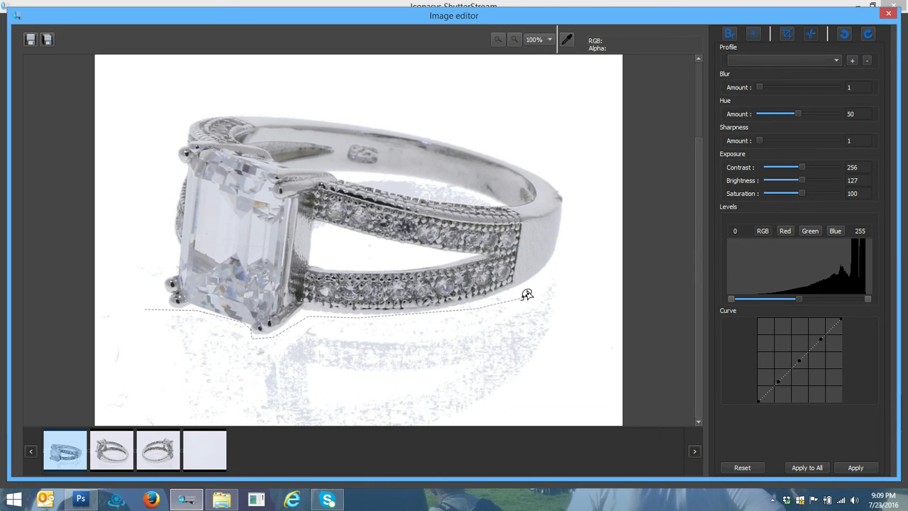
{"action": "left_click", "coordinate": [607, 246]}
{"action": "left_click", "coordinate": [584, 414]}
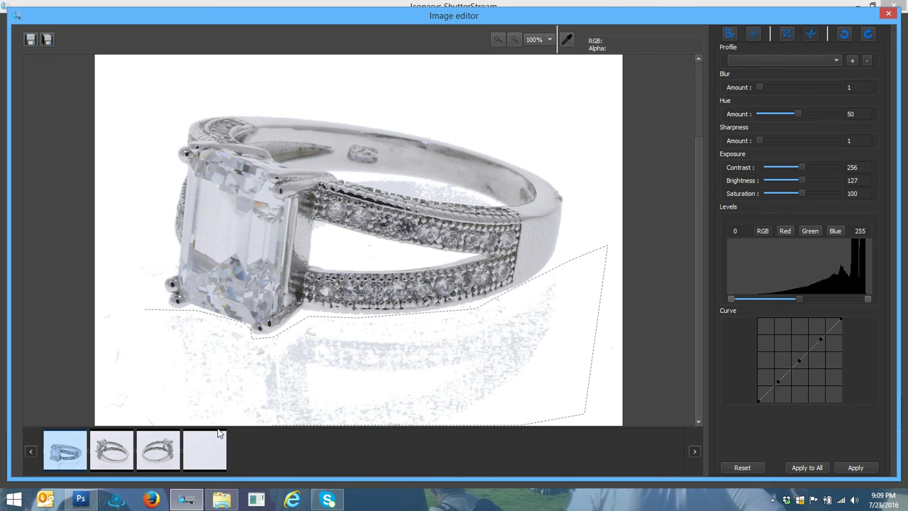
{"action": "left_click", "coordinate": [183, 423]}
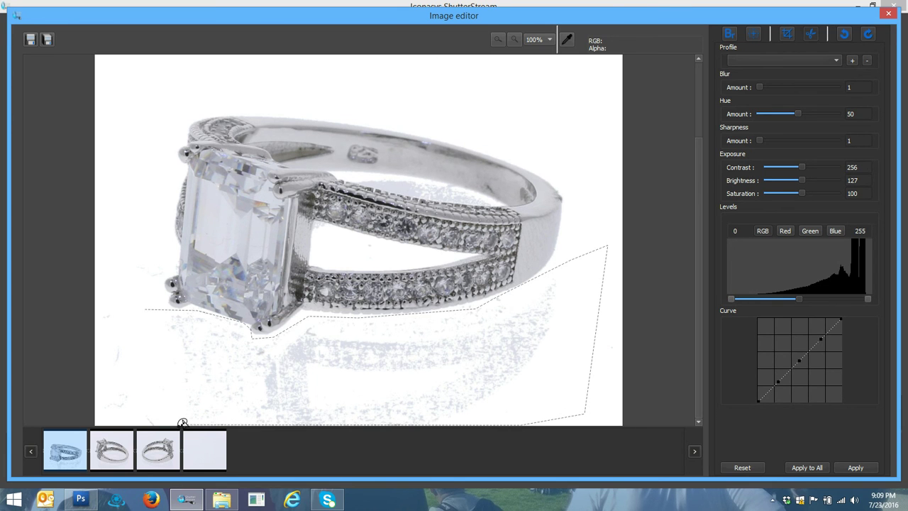
{"action": "left_click", "coordinate": [105, 382]}
{"action": "left_click", "coordinate": [101, 299]}
{"action": "double_click", "coordinate": [138, 270]}
Apply the lasso area as Alpha transparent, clearing the reflection beneath the ring.
{"action": "left_click", "coordinate": [862, 469]}
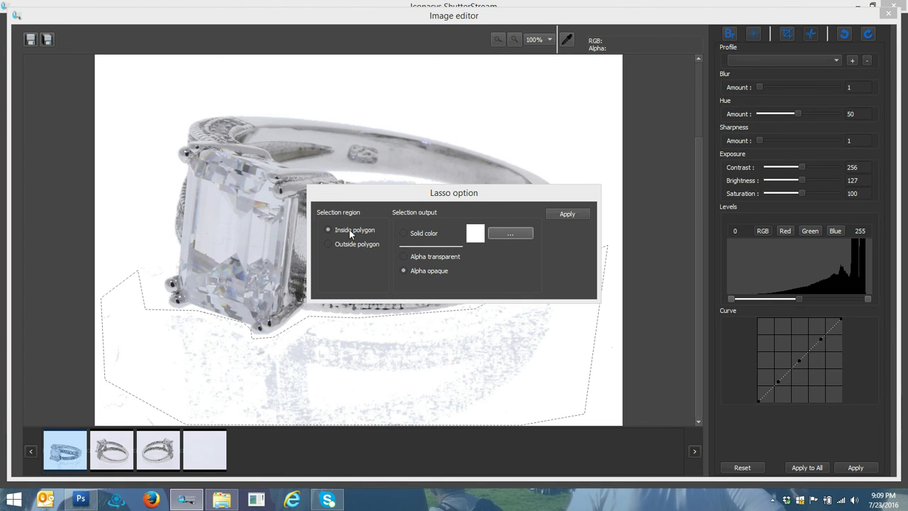
{"action": "left_click", "coordinate": [420, 255]}
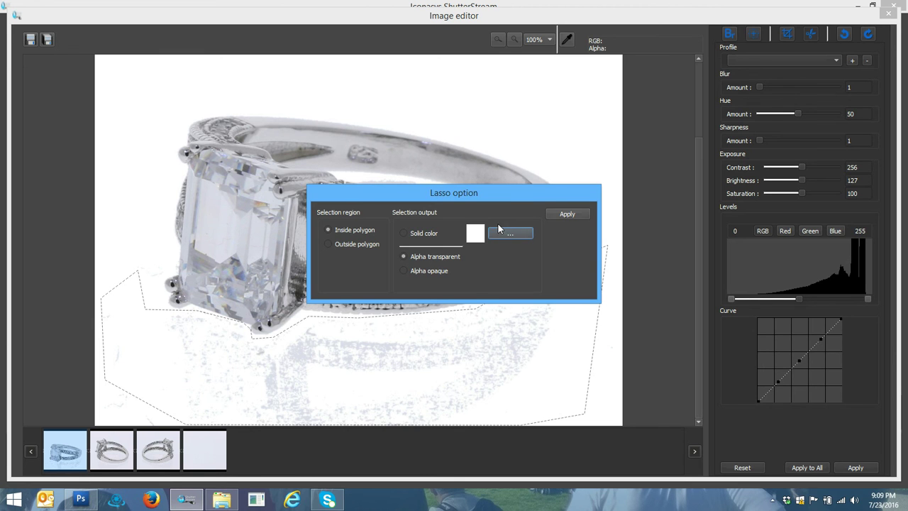
{"action": "mouse_move", "coordinate": [507, 195]}
{"action": "left_mouse_down"}
{"action": "mouse_move", "coordinate": [529, 260]}
{"action": "mouse_move", "coordinate": [579, 186]}
{"action": "left_mouse_up"}
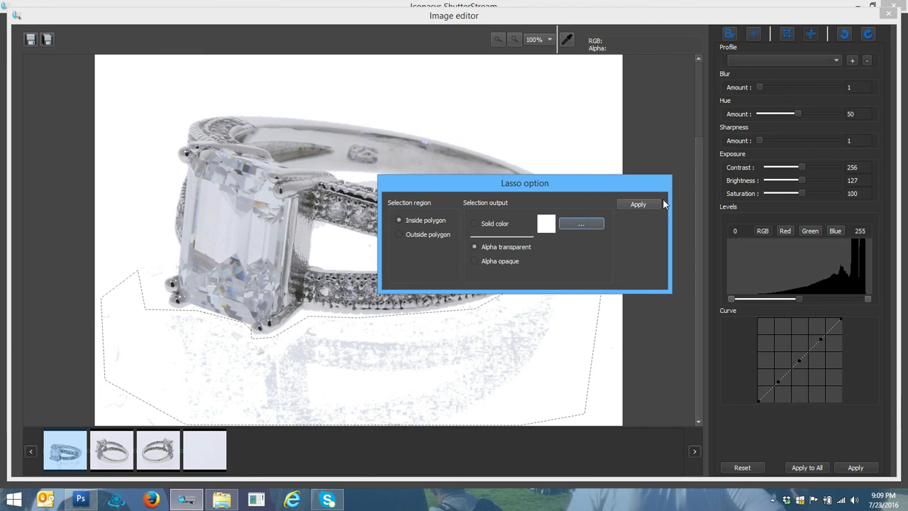
{"action": "left_click", "coordinate": [638, 205]}
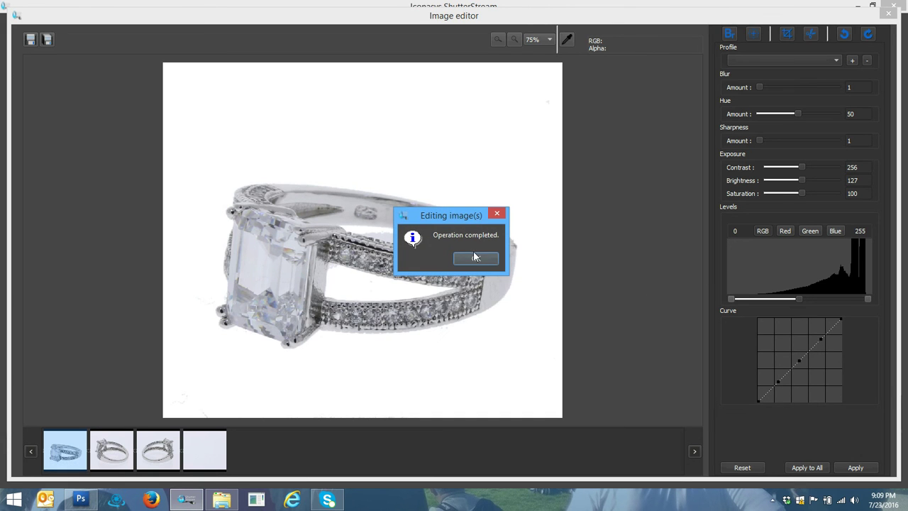
{"action": "left_click", "coordinate": [476, 257]}
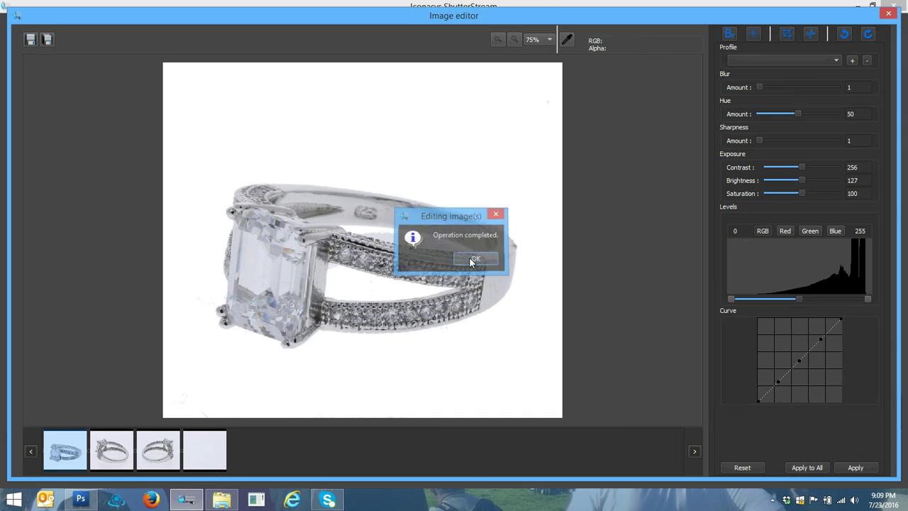
At 100% zoom, lasso the leftover patch inside the band and make it Alpha transparent.
{"action": "left_click", "coordinate": [547, 40]}
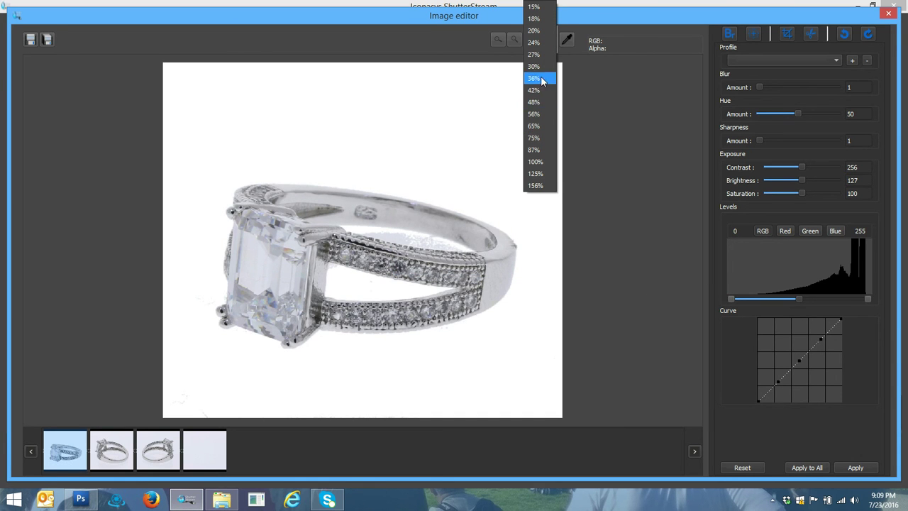
{"action": "left_click", "coordinate": [536, 163]}
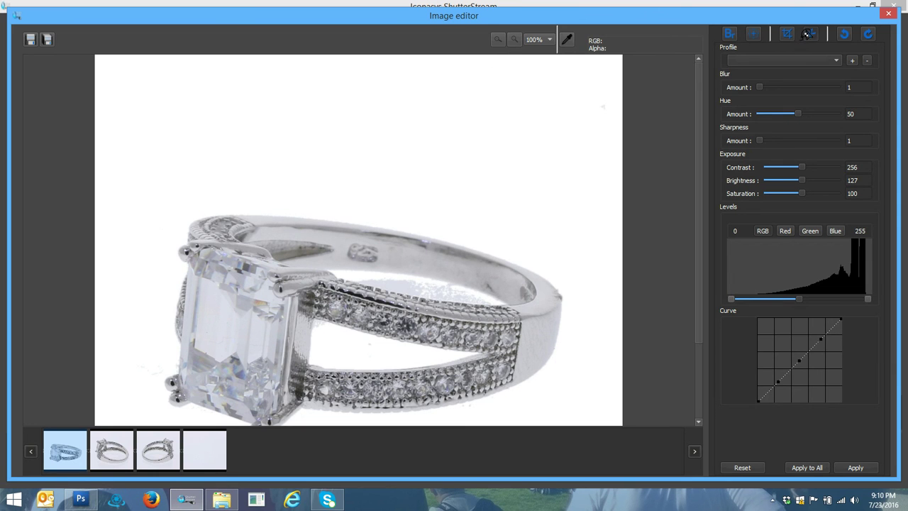
{"action": "mouse_move", "coordinate": [359, 277]}
{"action": "left_mouse_down"}
{"action": "mouse_move", "coordinate": [454, 287]}
{"action": "mouse_move", "coordinate": [501, 311]}
{"action": "mouse_move", "coordinate": [462, 309]}
{"action": "mouse_move", "coordinate": [464, 301]}
{"action": "mouse_move", "coordinate": [406, 281]}
{"action": "mouse_move", "coordinate": [397, 292]}
{"action": "mouse_move", "coordinate": [410, 295]}
{"action": "mouse_move", "coordinate": [379, 276]}
{"action": "mouse_move", "coordinate": [372, 288]}
{"action": "mouse_move", "coordinate": [349, 280]}
{"action": "left_mouse_up"}
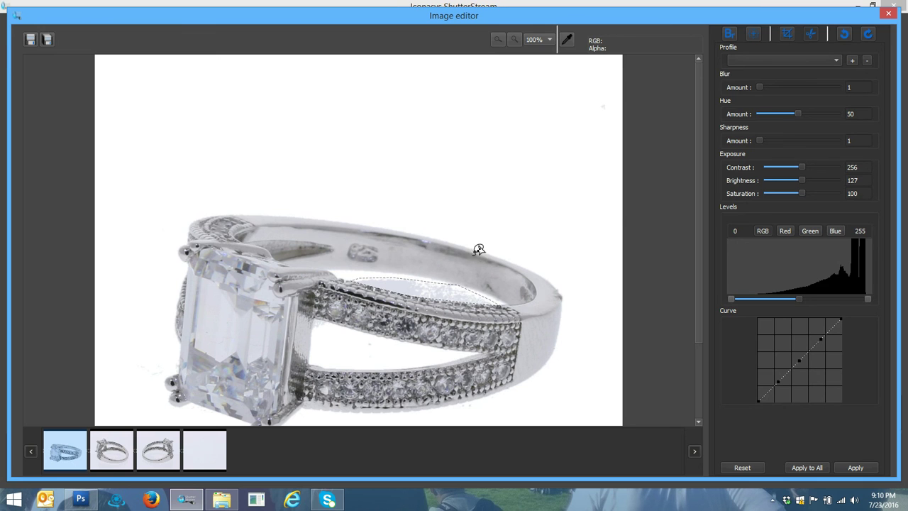
{"action": "left_click", "coordinate": [856, 469]}
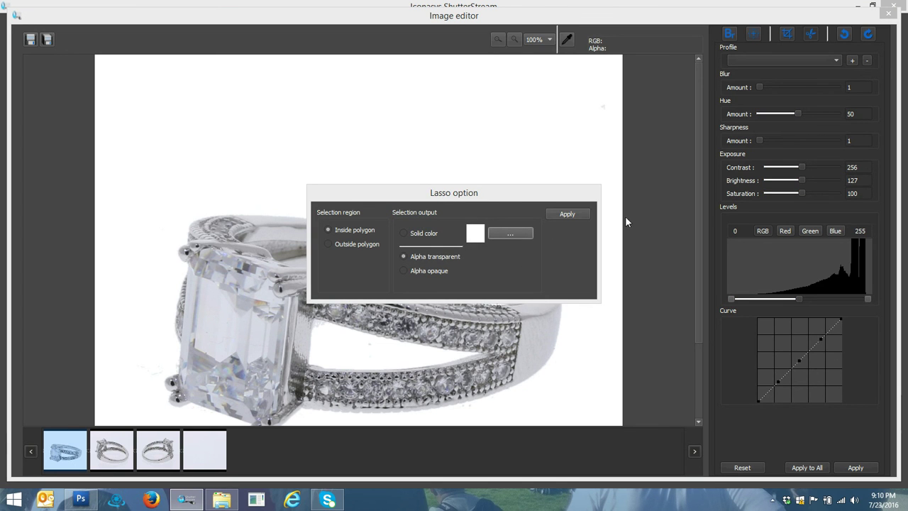
{"action": "left_click", "coordinate": [572, 214]}
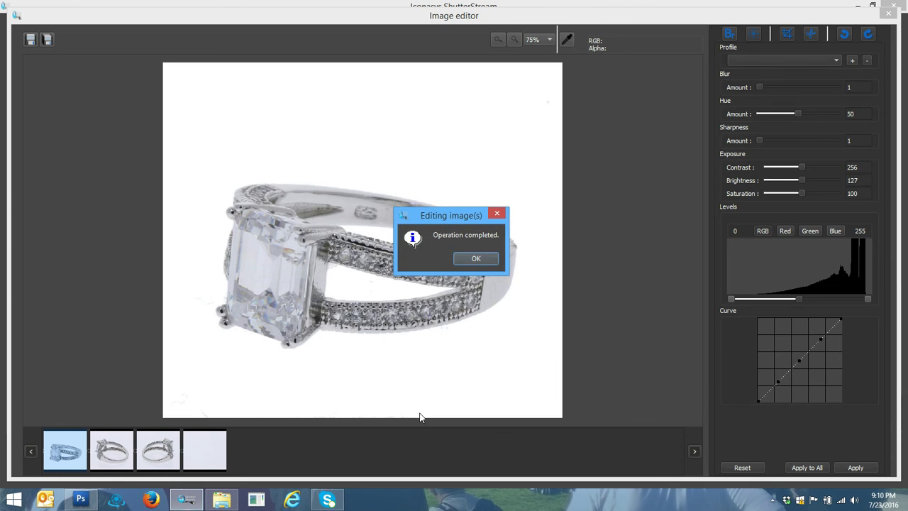
Dismiss the completion message and set the save master name to Sample4.
{"action": "left_click", "coordinate": [470, 260]}
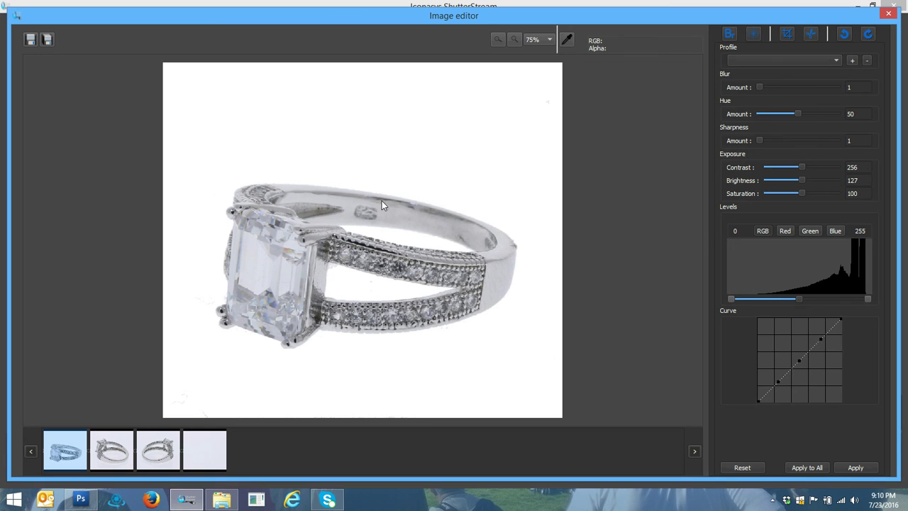
{"action": "left_click", "coordinate": [30, 41]}
{"action": "key", "text": "ctrl+a"}
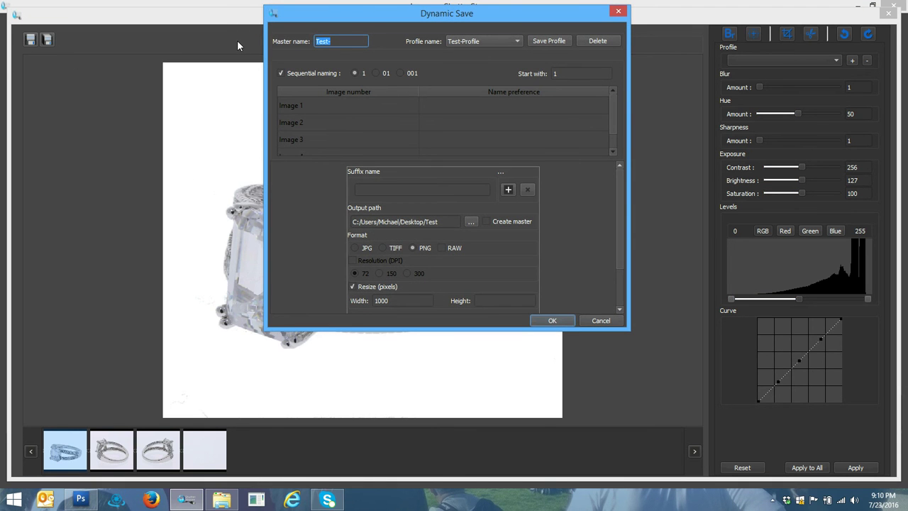
{"action": "type", "text": "Sample4-"}
Save the images into Desktop > Samples with resizing turned off.
{"action": "left_click", "coordinate": [471, 221]}
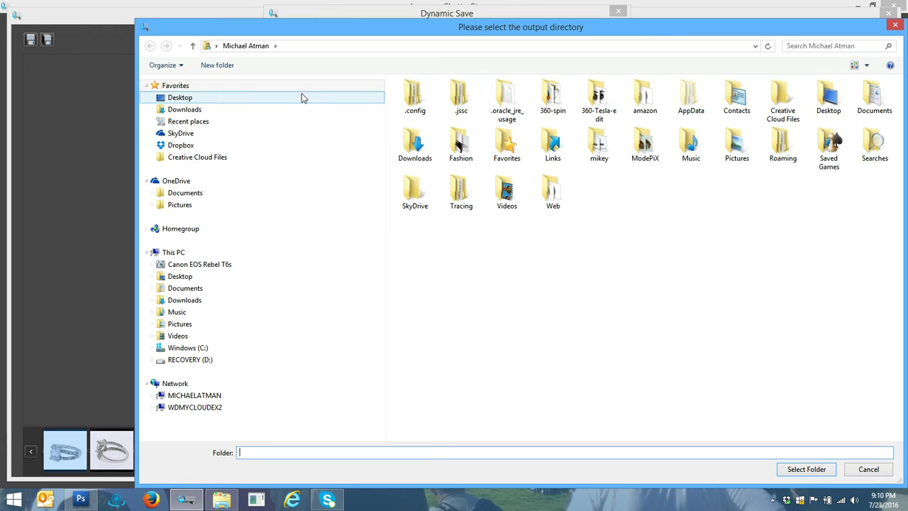
{"action": "left_click", "coordinate": [183, 101]}
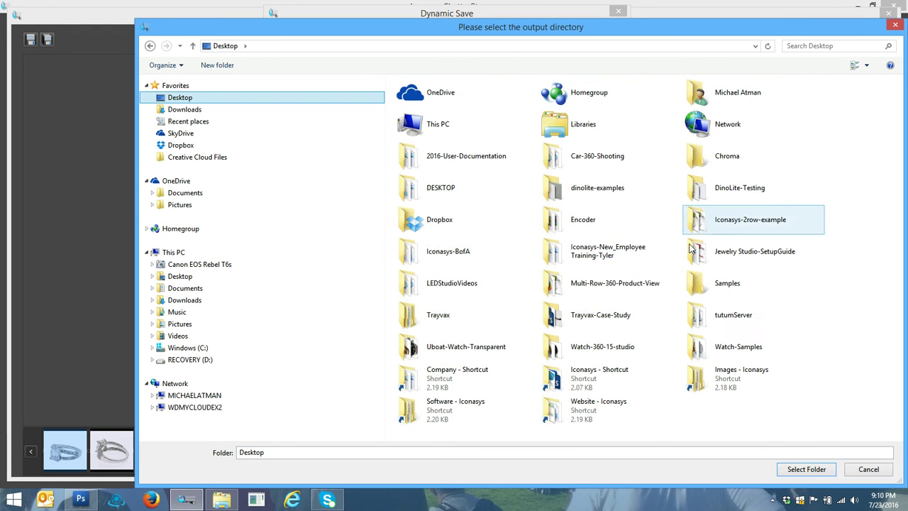
{"action": "double_click", "coordinate": [727, 291]}
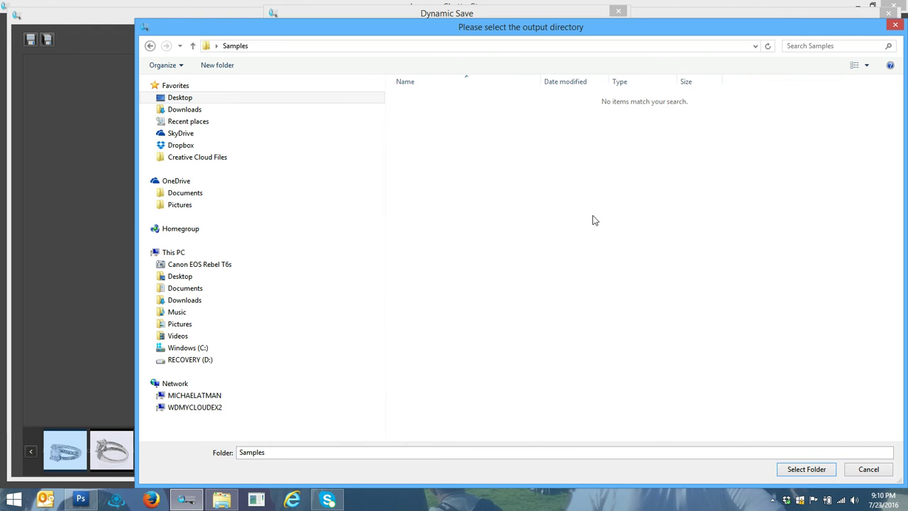
{"action": "left_click", "coordinate": [808, 469]}
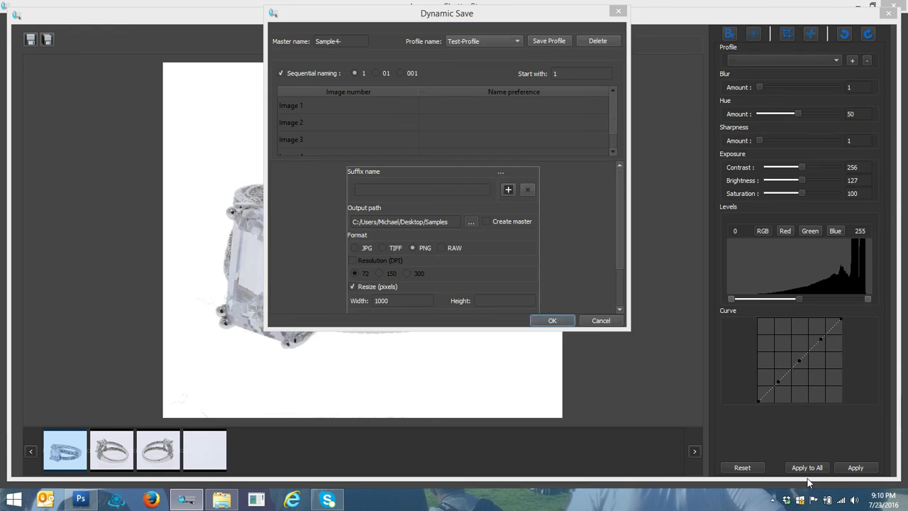
{"action": "left_click", "coordinate": [352, 286]}
{"action": "left_click", "coordinate": [551, 320]}
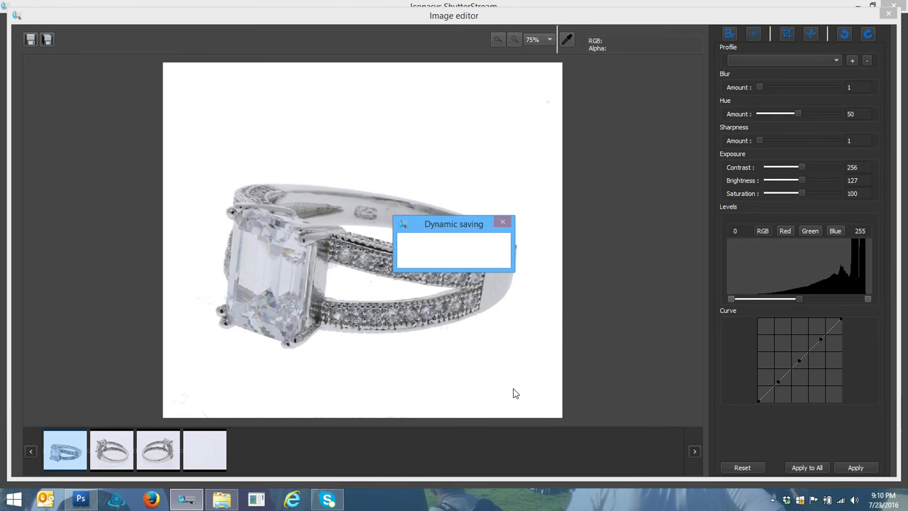
Open Sample4-1 from the Samples folder in Adobe Photoshop CS3.
{"action": "left_click", "coordinate": [222, 499]}
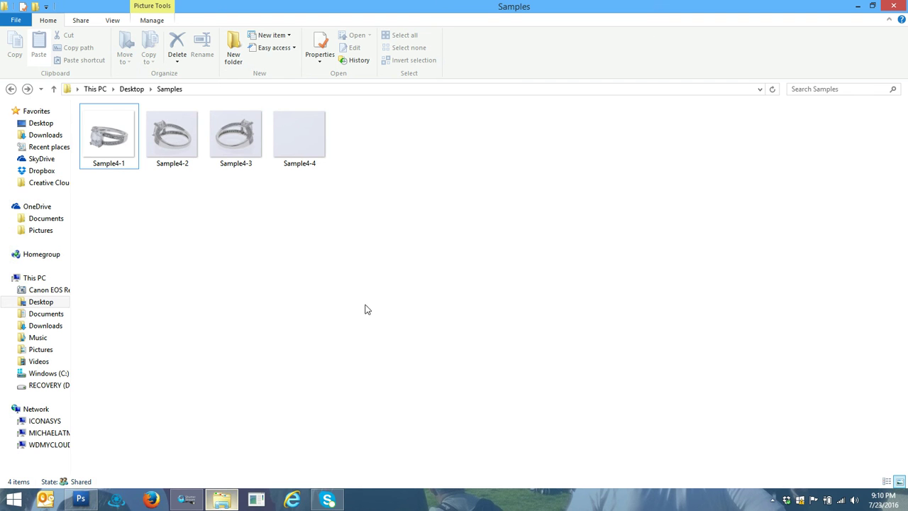
{"action": "left_click", "coordinate": [129, 139]}
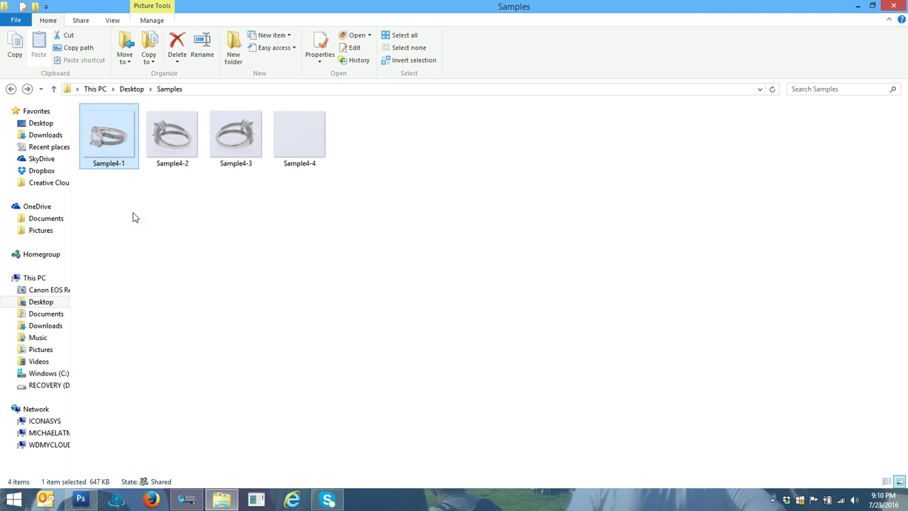
{"action": "right_click", "coordinate": [122, 135]}
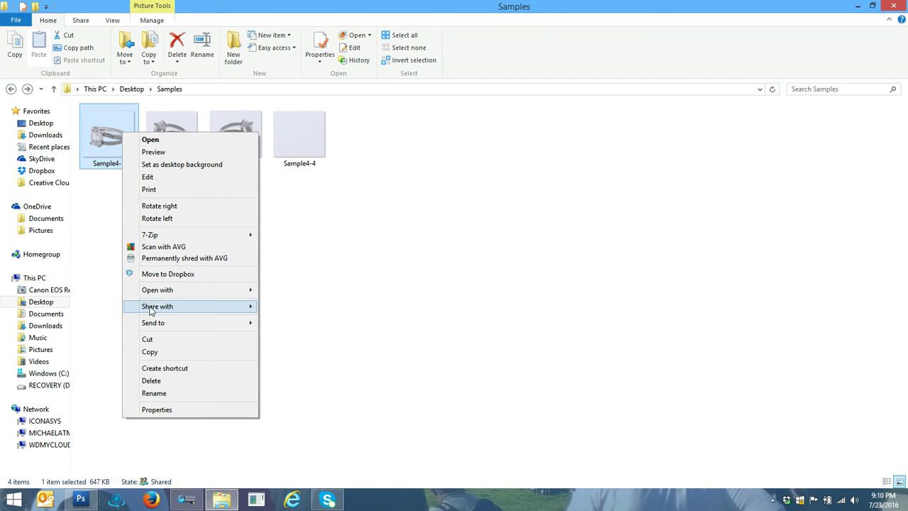
{"action": "mouse_move", "coordinate": [159, 291]}
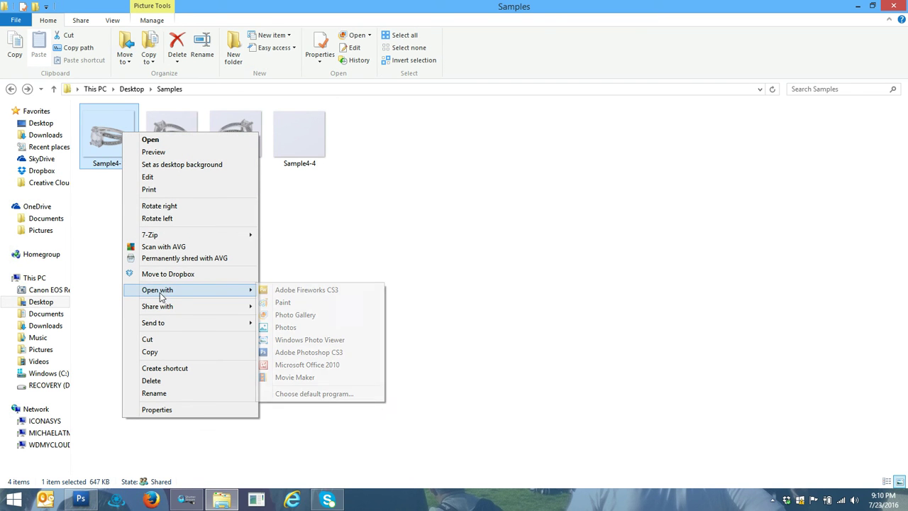
{"action": "left_click", "coordinate": [313, 353]}
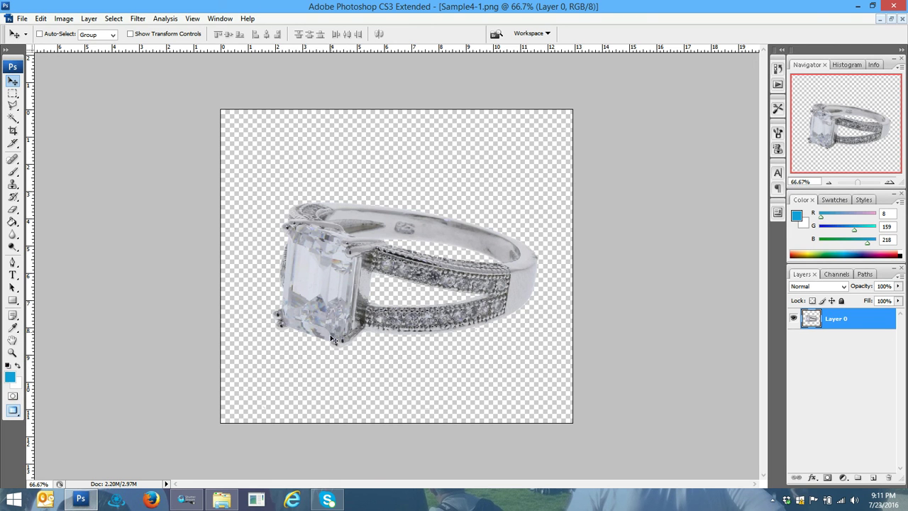
Minimize Photoshop once Sample4-1 shows the ring on a transparent checkerboard.
{"action": "left_click", "coordinate": [859, 6]}
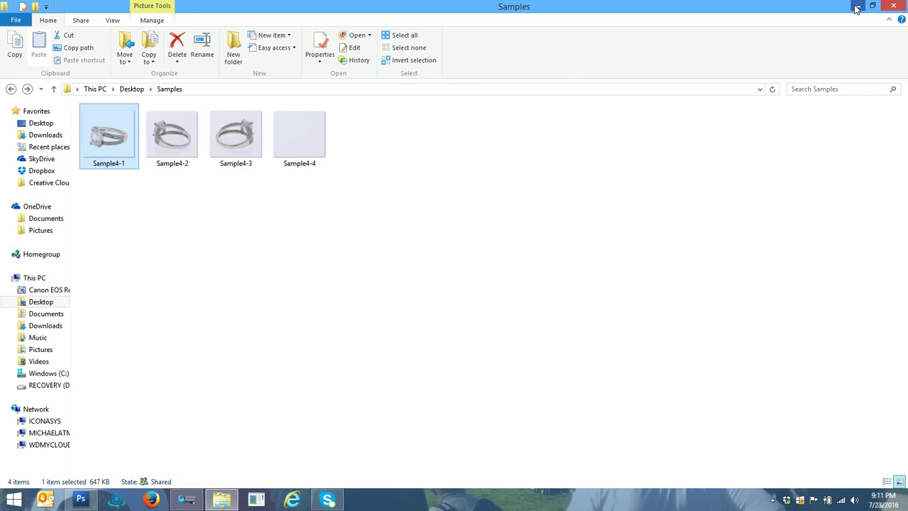
Back in ShutterStream, lasso a five-point polygon over the empty area above the ring and bring up its options.
{"action": "left_click", "coordinate": [186, 500]}
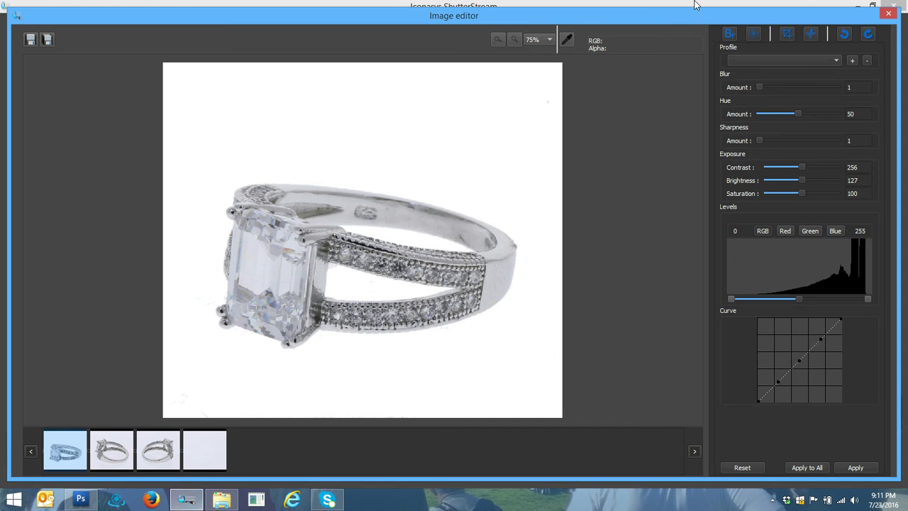
{"action": "left_click", "coordinate": [435, 152]}
{"action": "left_click", "coordinate": [524, 207]}
{"action": "left_click", "coordinate": [458, 100]}
{"action": "left_click", "coordinate": [319, 97]}
{"action": "left_click", "coordinate": [318, 145]}
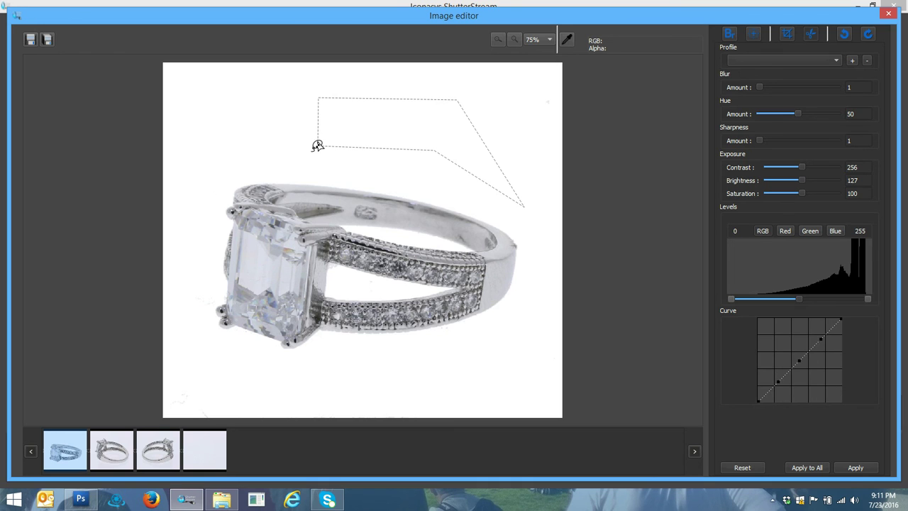
{"action": "left_click", "coordinate": [856, 469]}
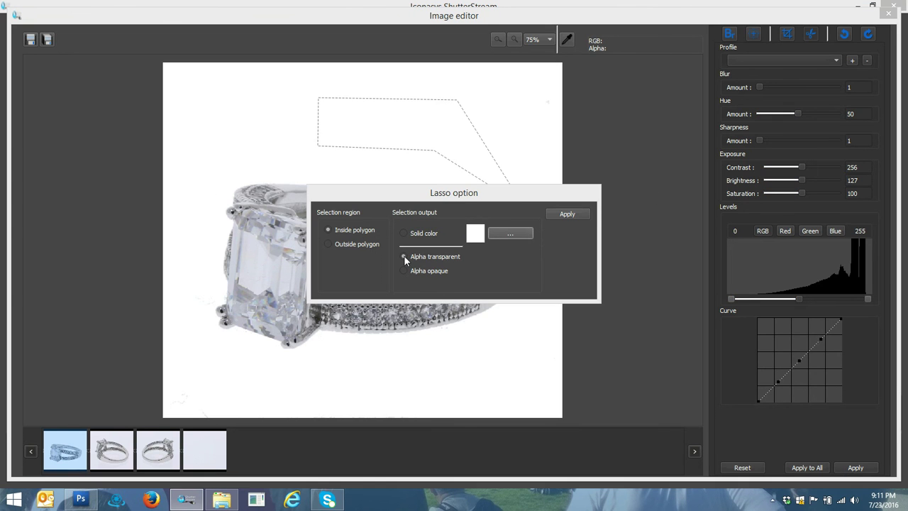